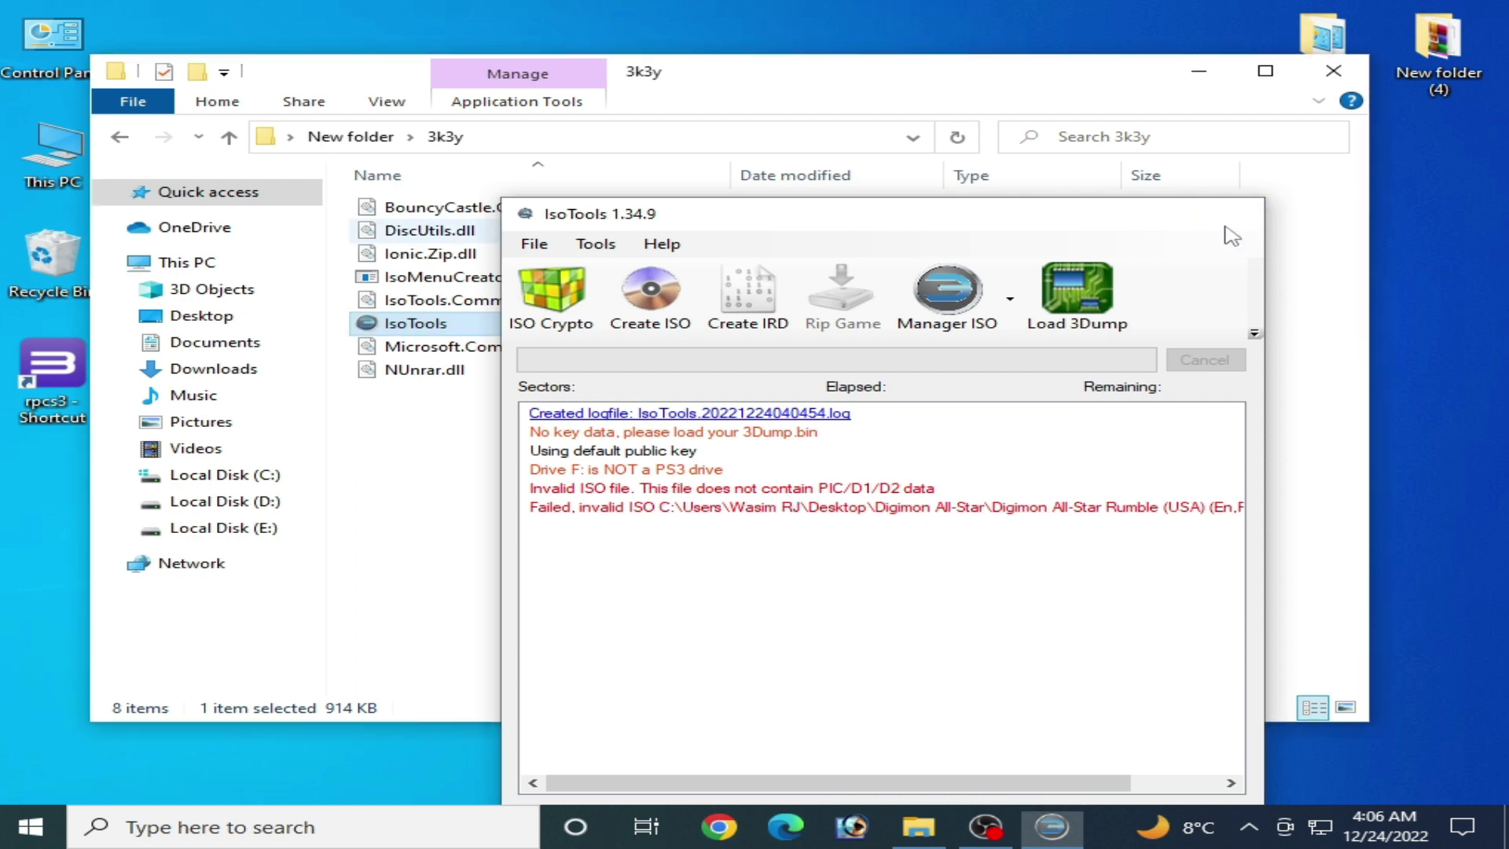
Step: Close IsoTools and check the Digimon All-Star folder and New folder (2) holding the IRD files
left_click(1230, 214)
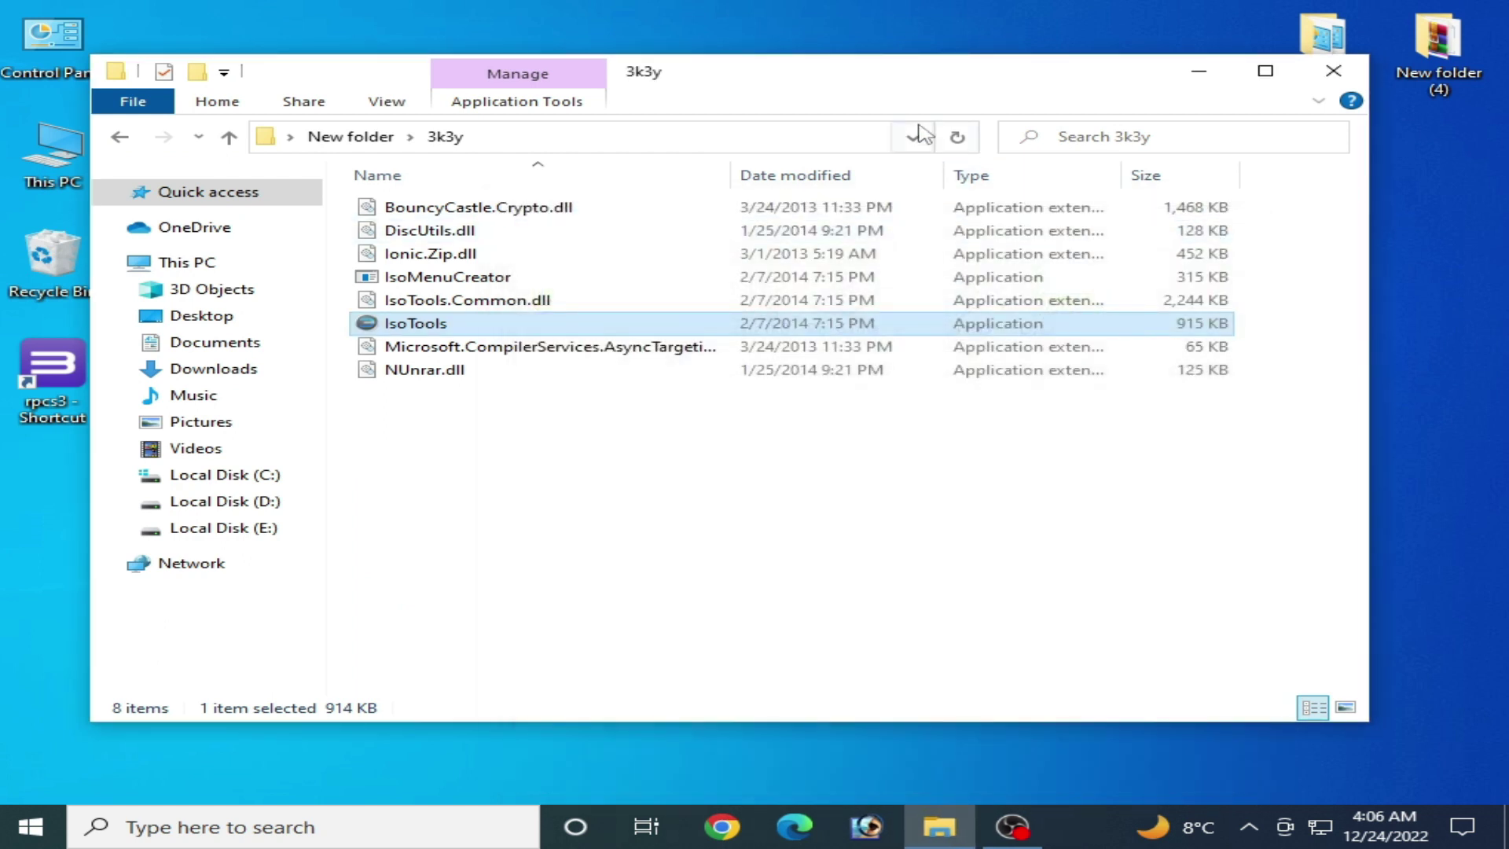
left_click(121, 139)
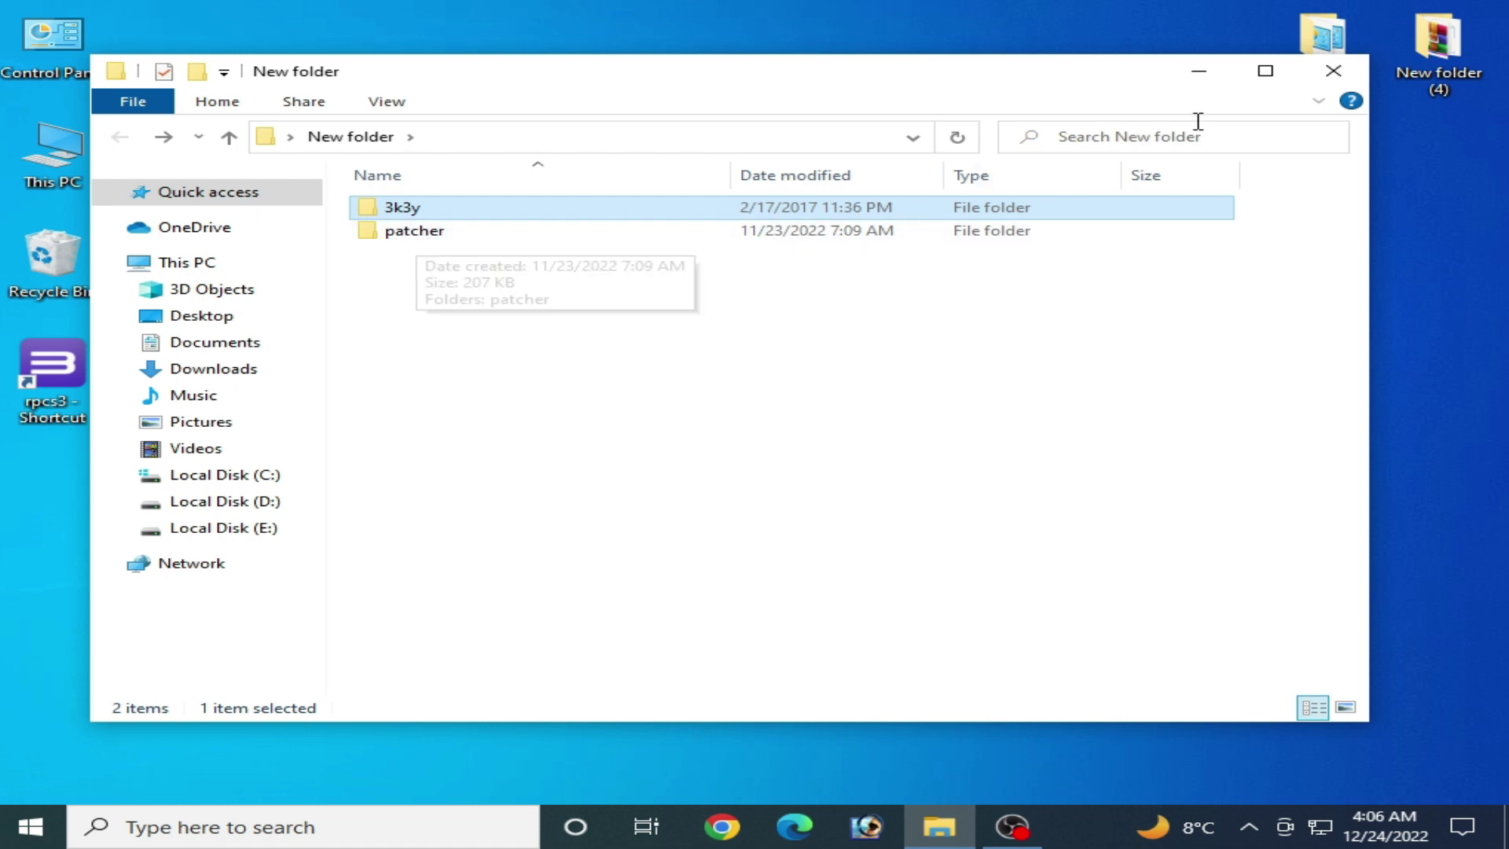
left_click(1334, 72)
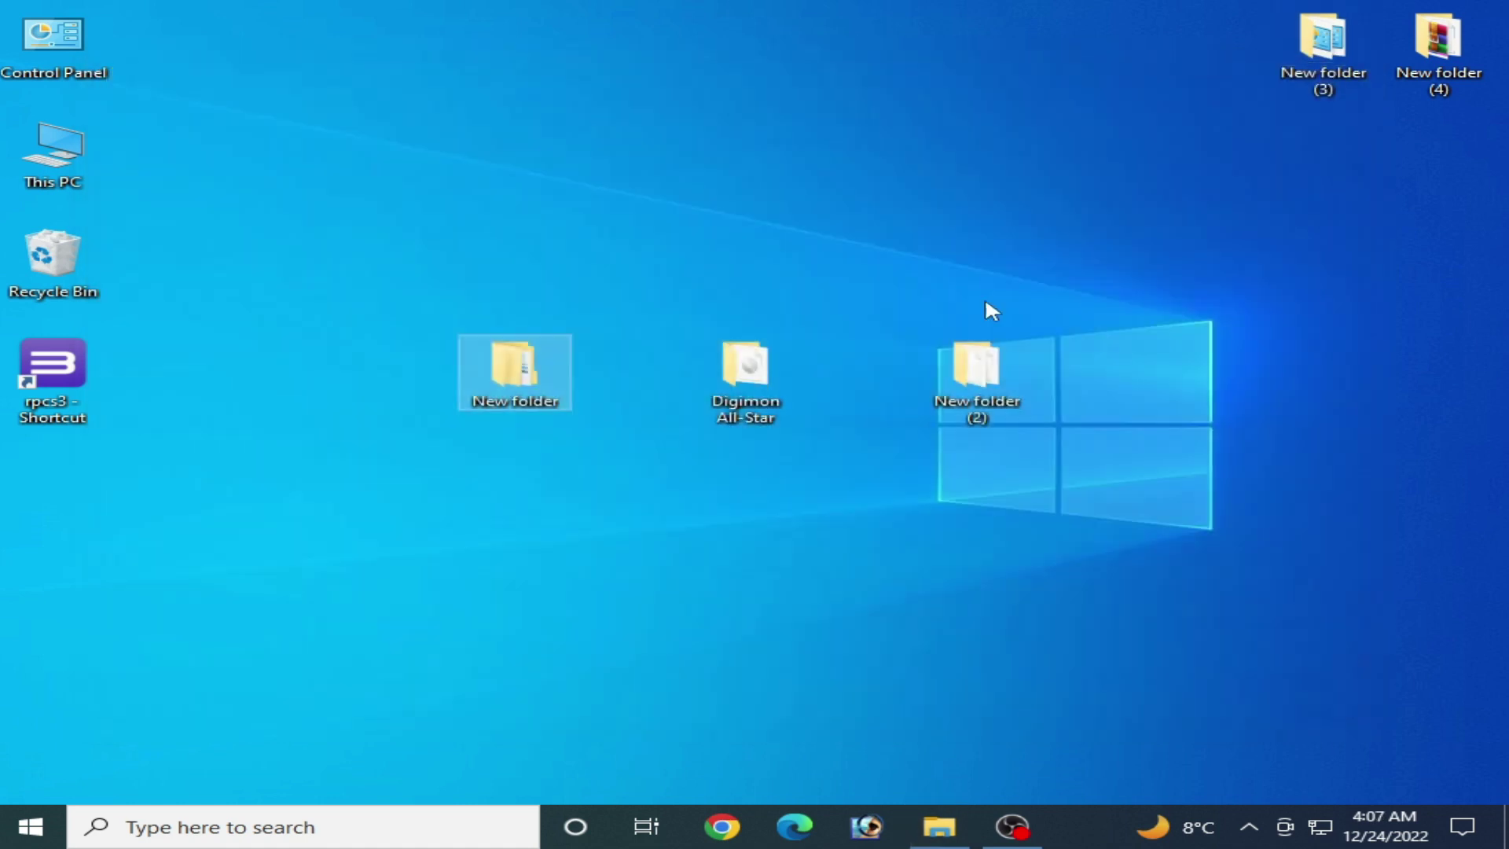
double_click(751, 395)
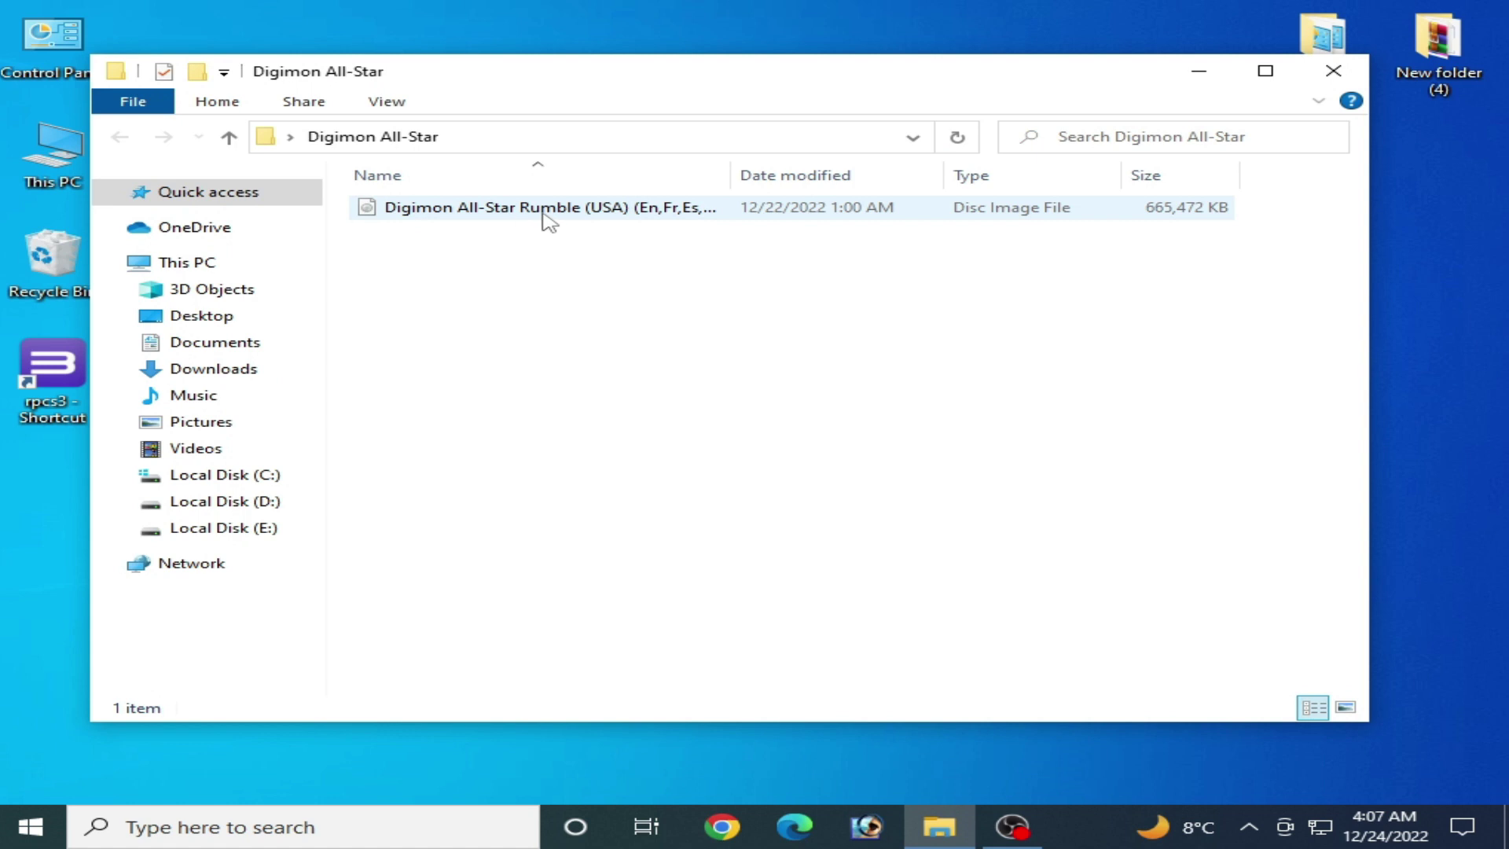
mouse_move(799, 85)
left_mouse_down()
mouse_move(713, 330)
mouse_move(792, 522)
left_mouse_up()
double_click(1019, 388)
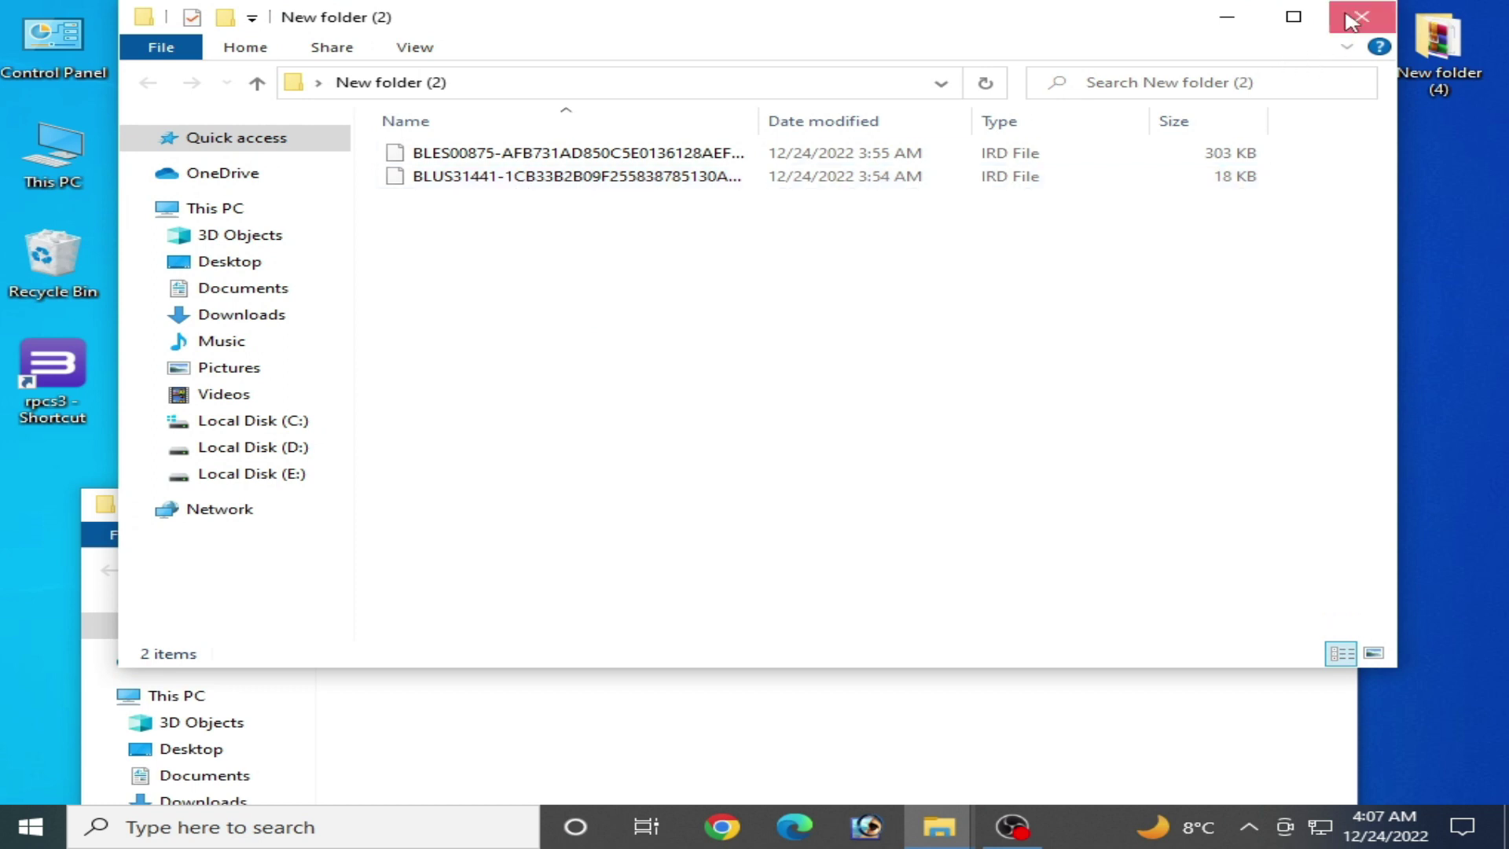
left_click(1361, 16)
left_click_drag(736, 514, 780, 183)
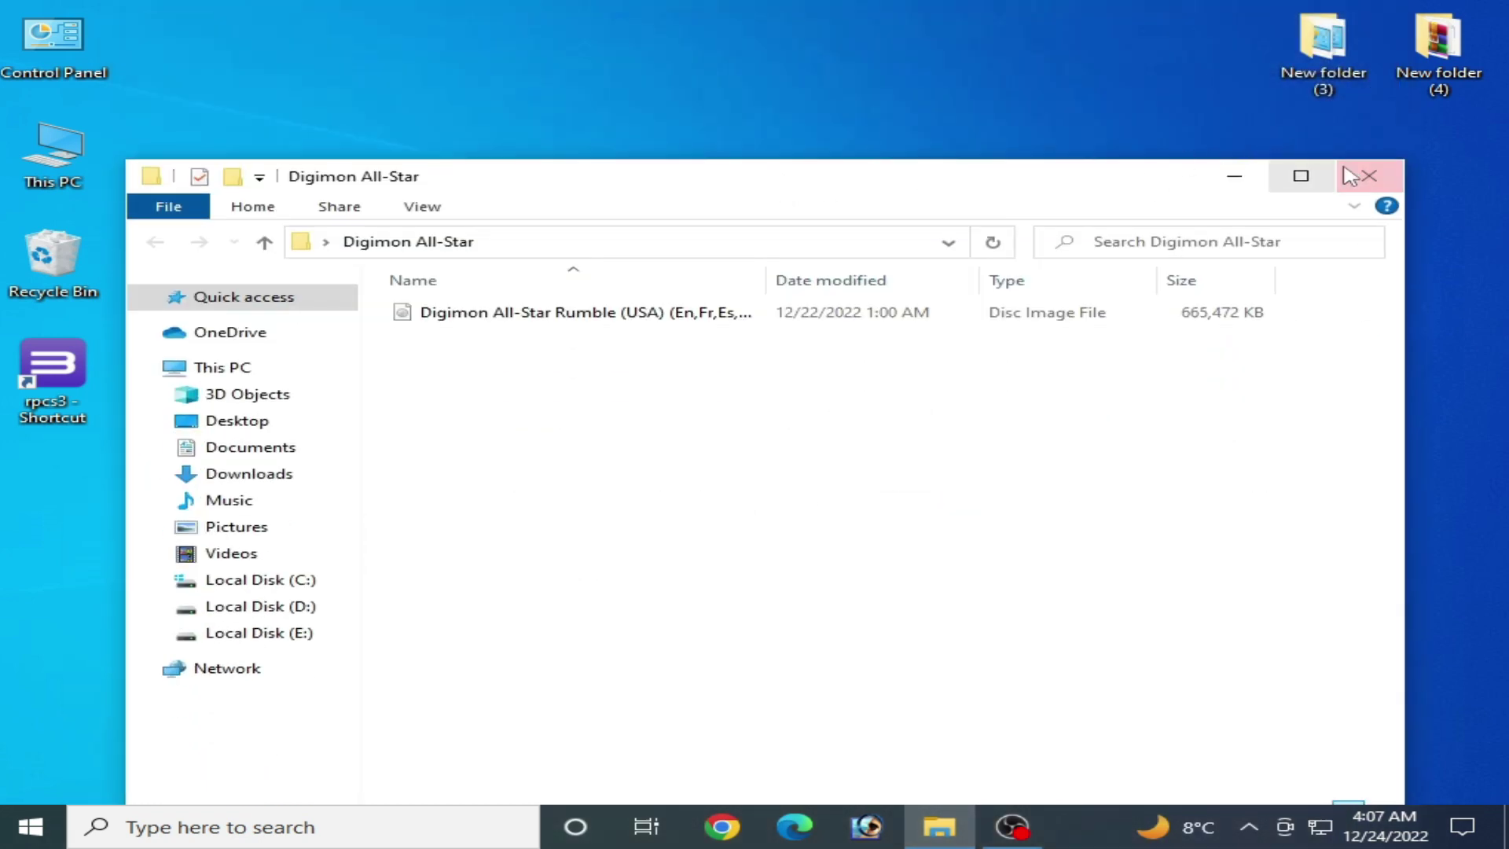
left_click(1363, 171)
Step: Browse from New folder into patcher > patcher to reach the test_patcher application
double_click(550, 397)
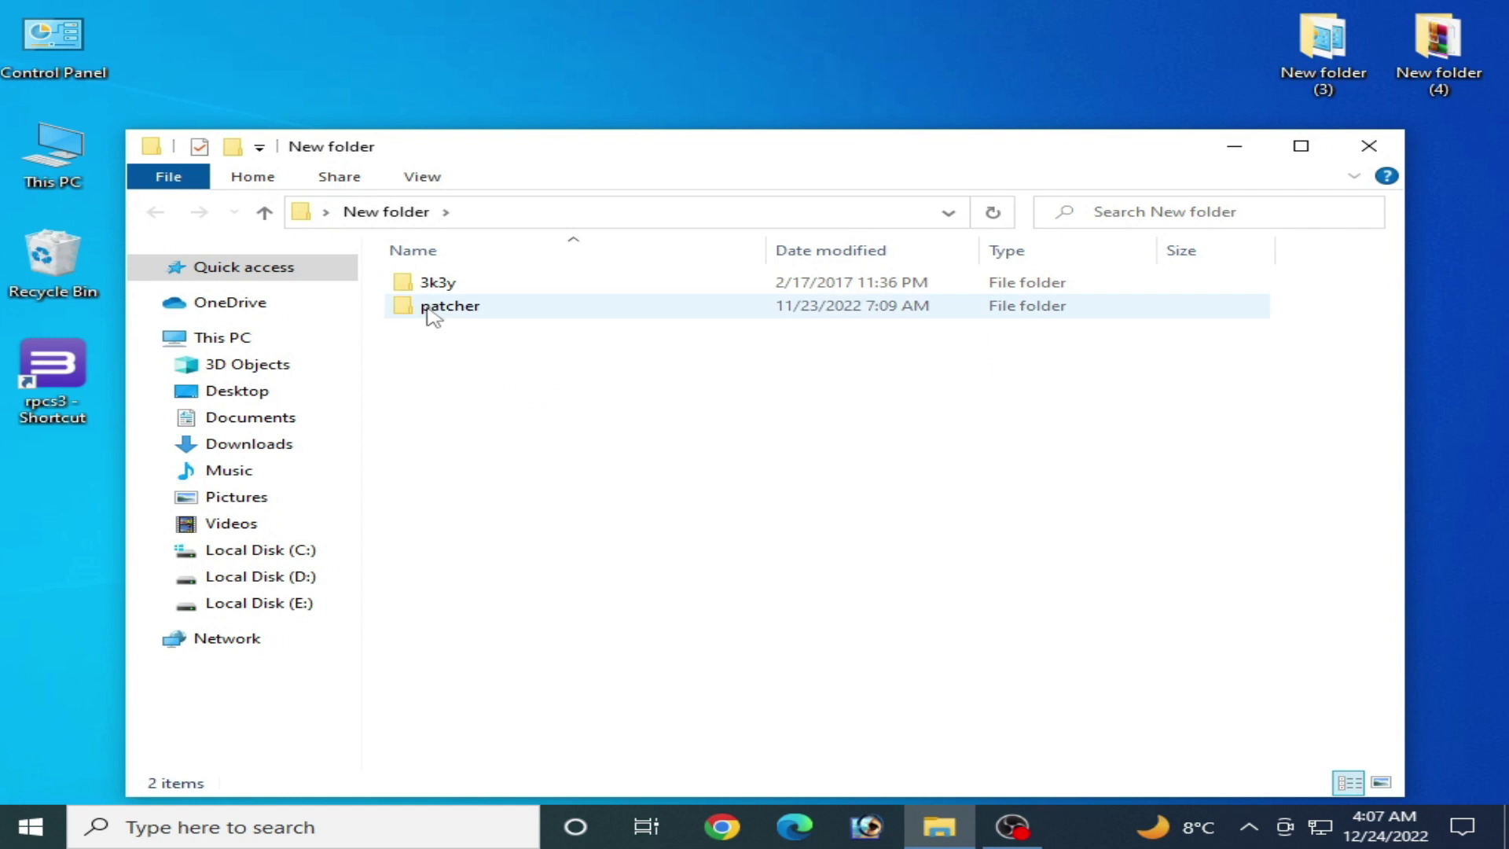
double_click(429, 309)
double_click(465, 292)
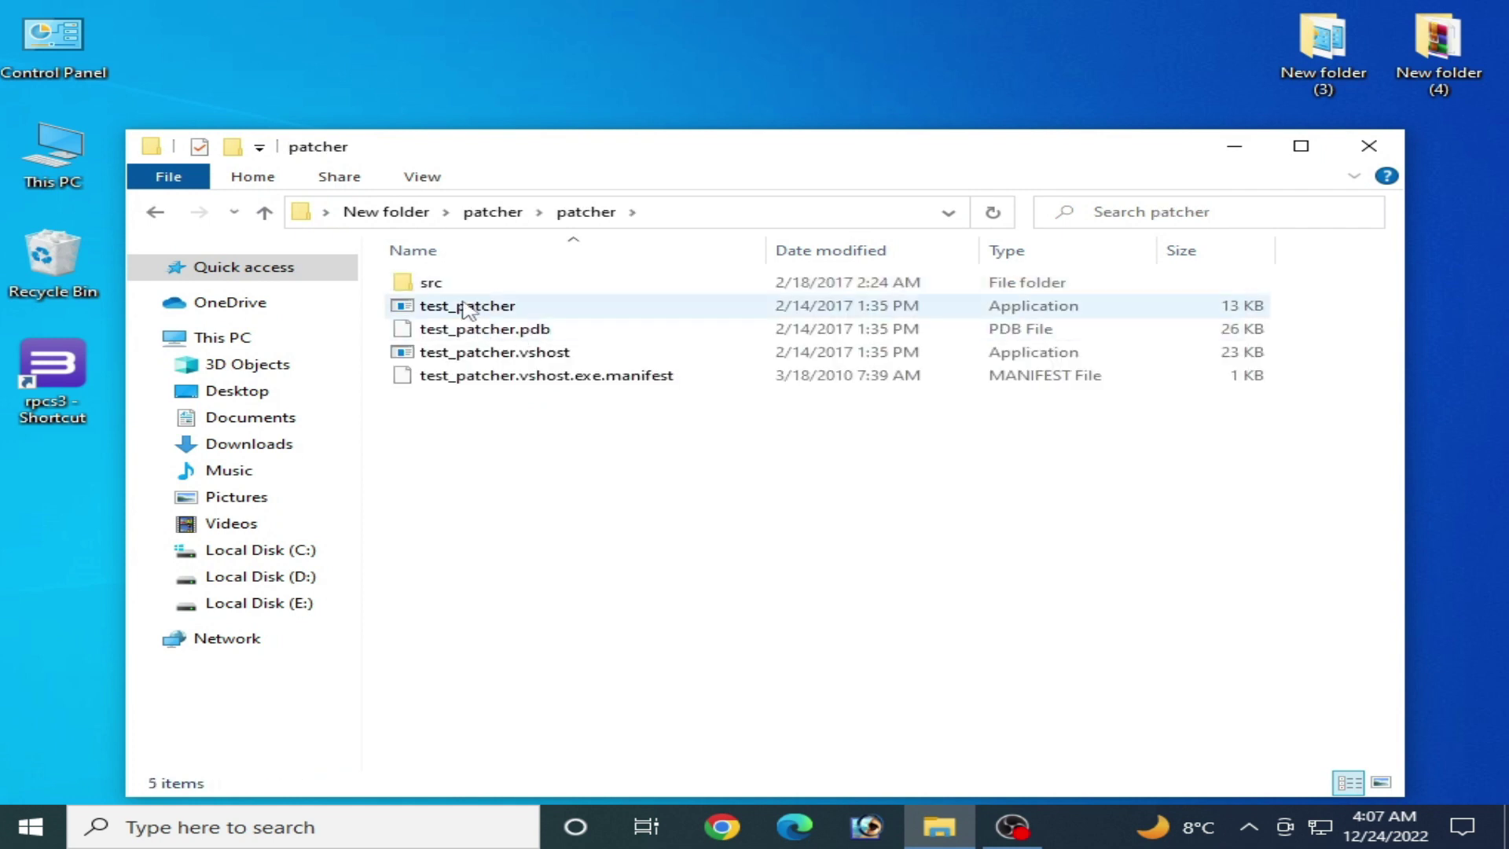
Step: Launch the PS3 ISO Patcher from the test_patcher application
left_click(466, 307)
right_click(467, 307)
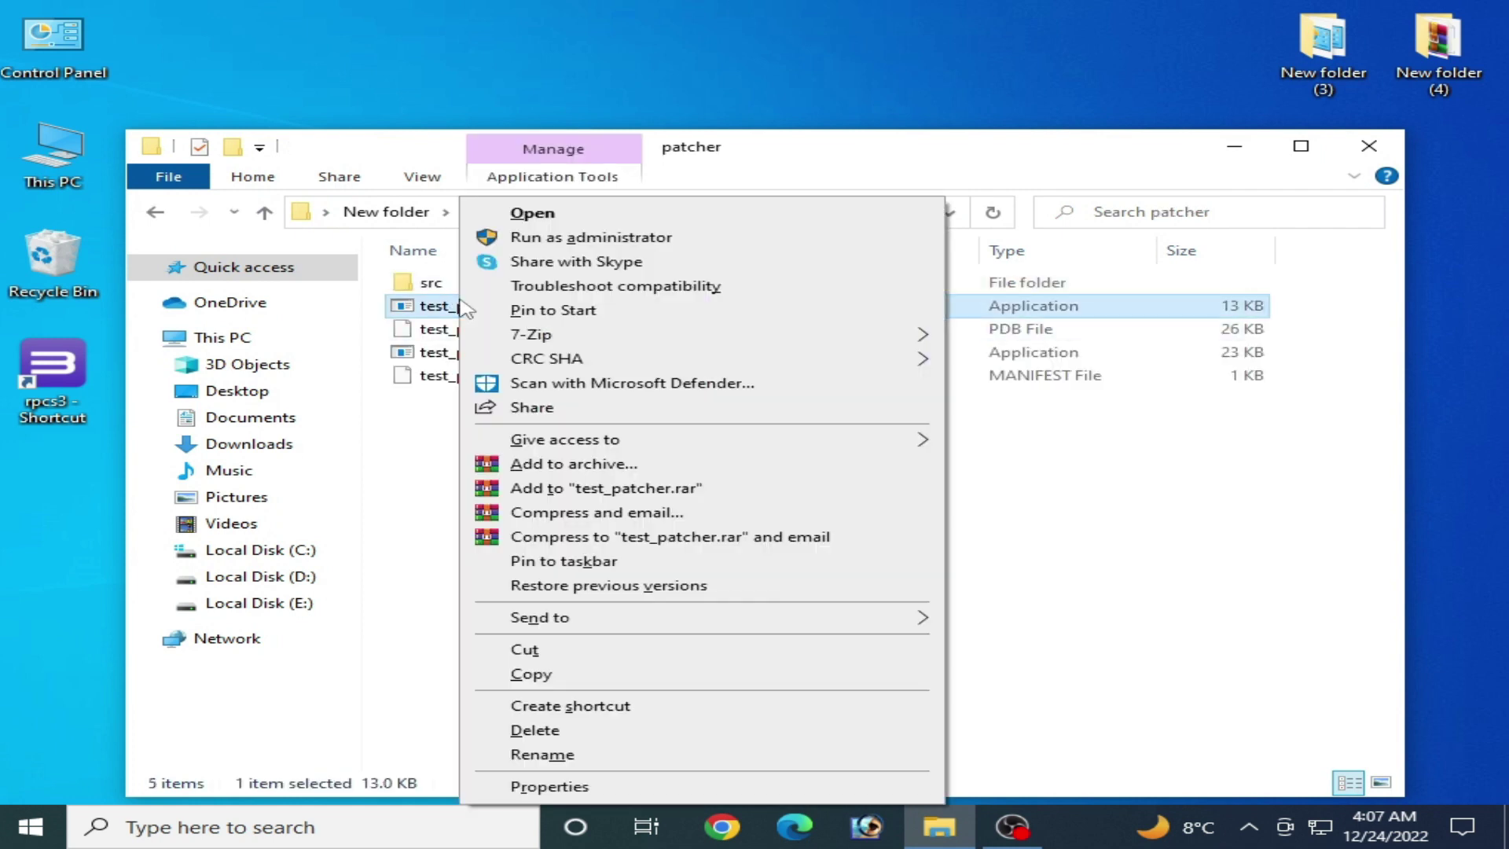
left_click(541, 217)
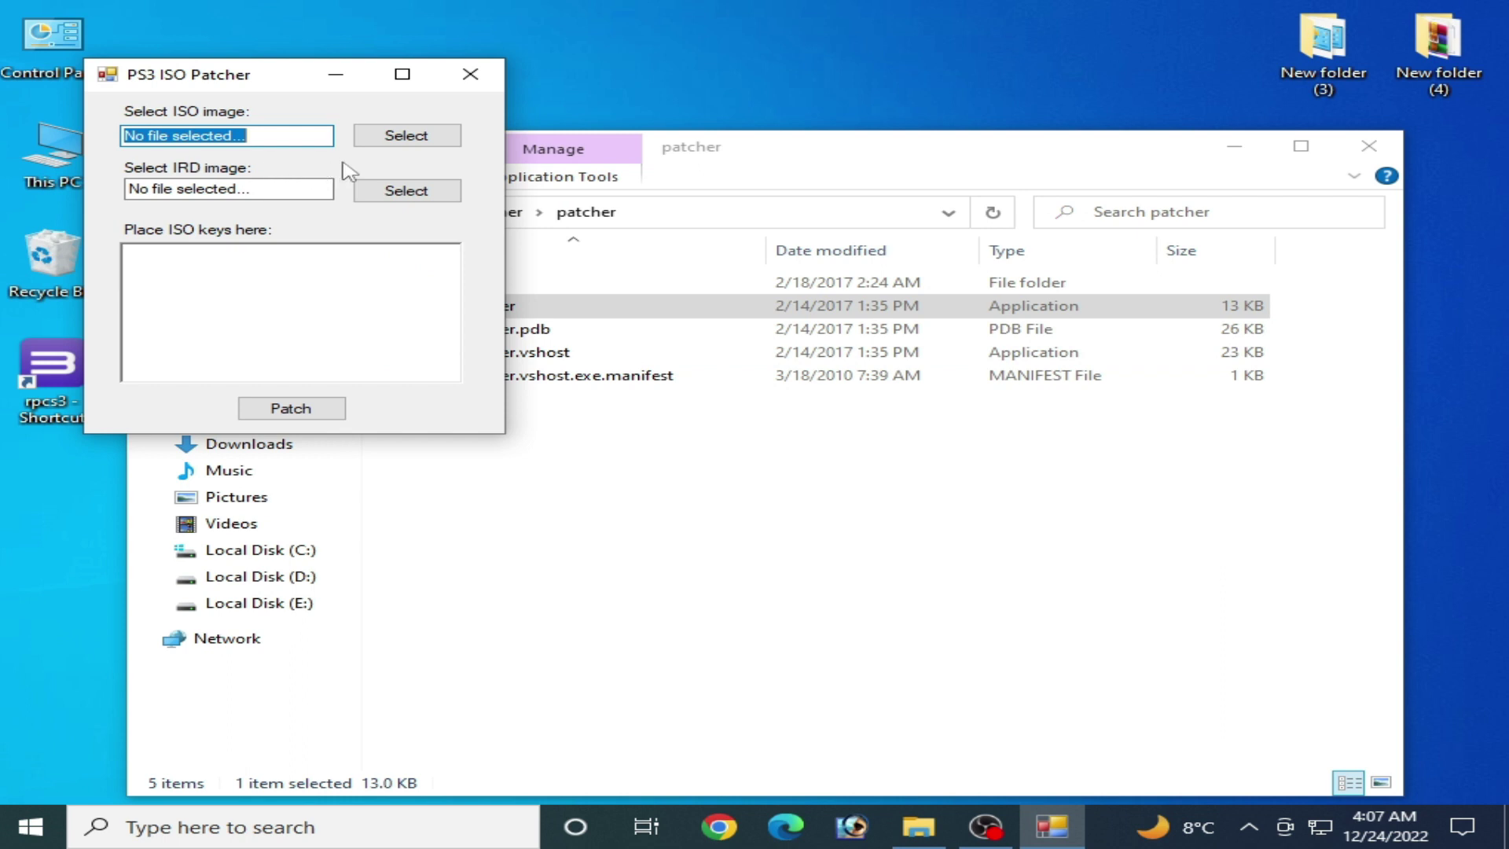
Step: Select the Digimon All-Star Rumble disc image as the ISO to patch
left_click(395, 138)
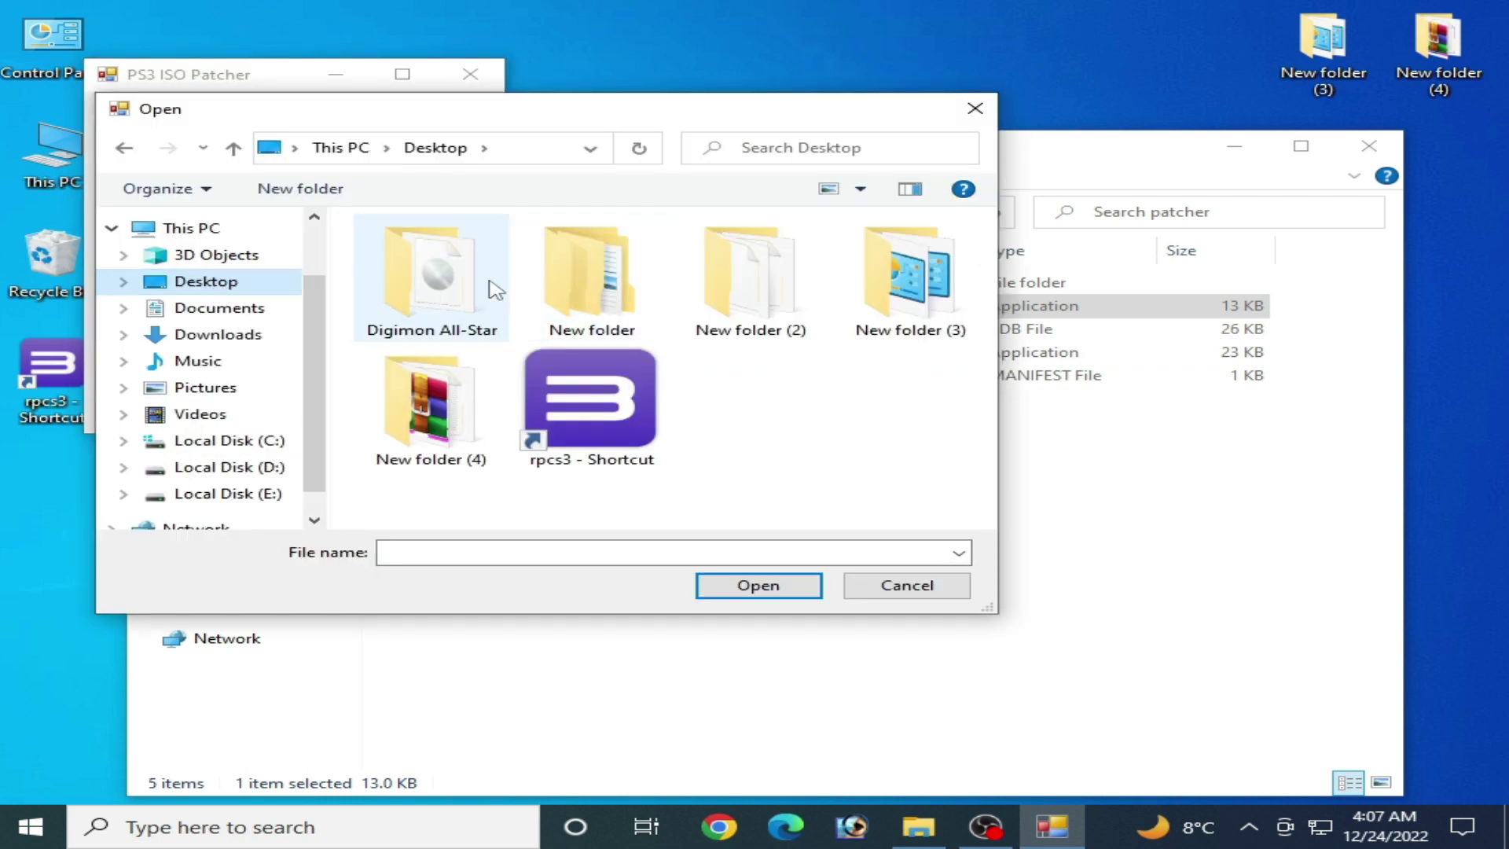
double_click(455, 287)
left_click(474, 270)
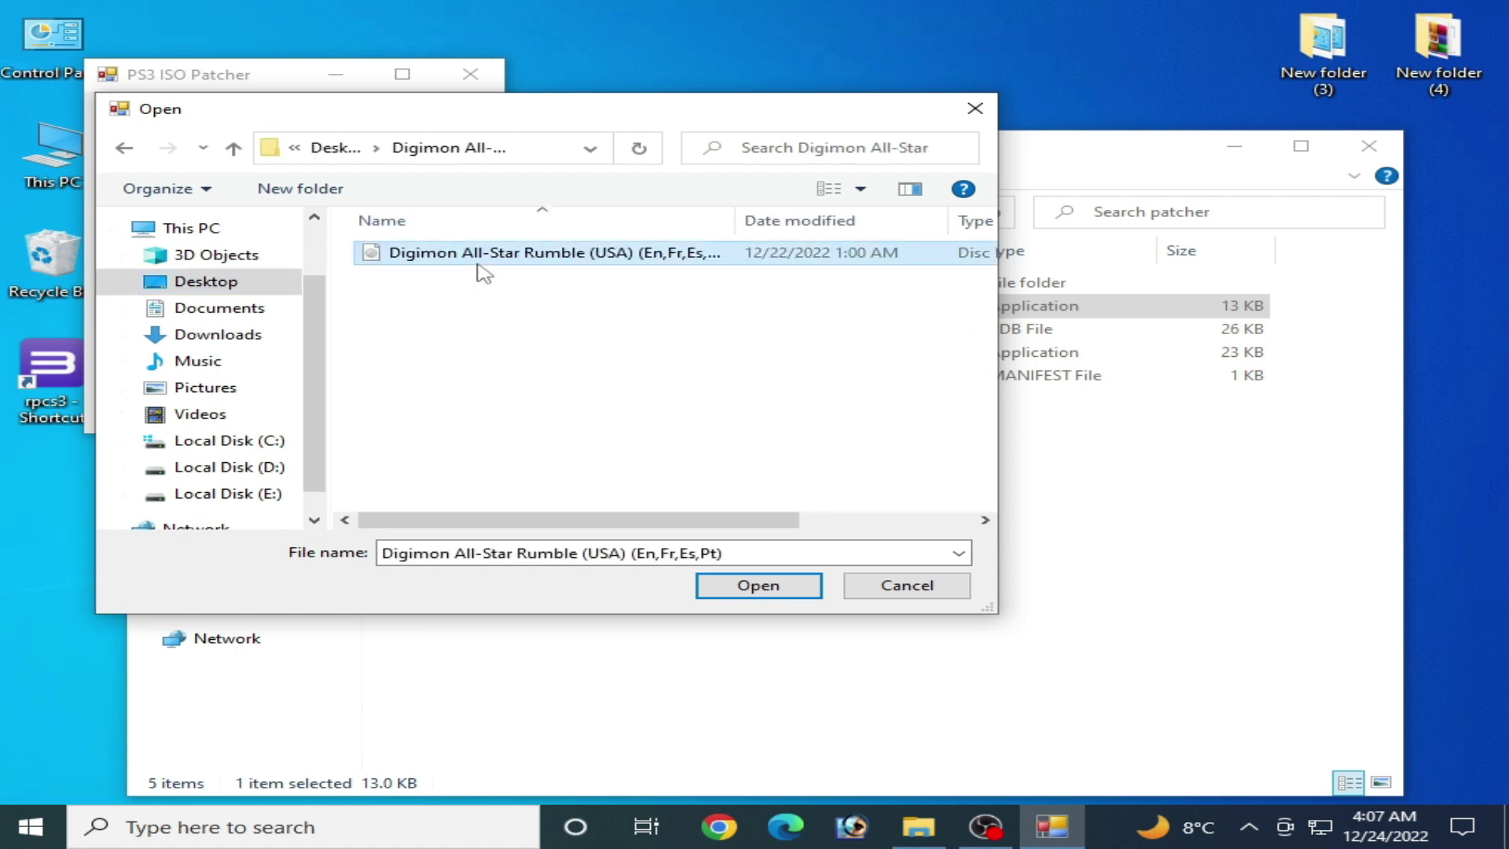
left_click(714, 596)
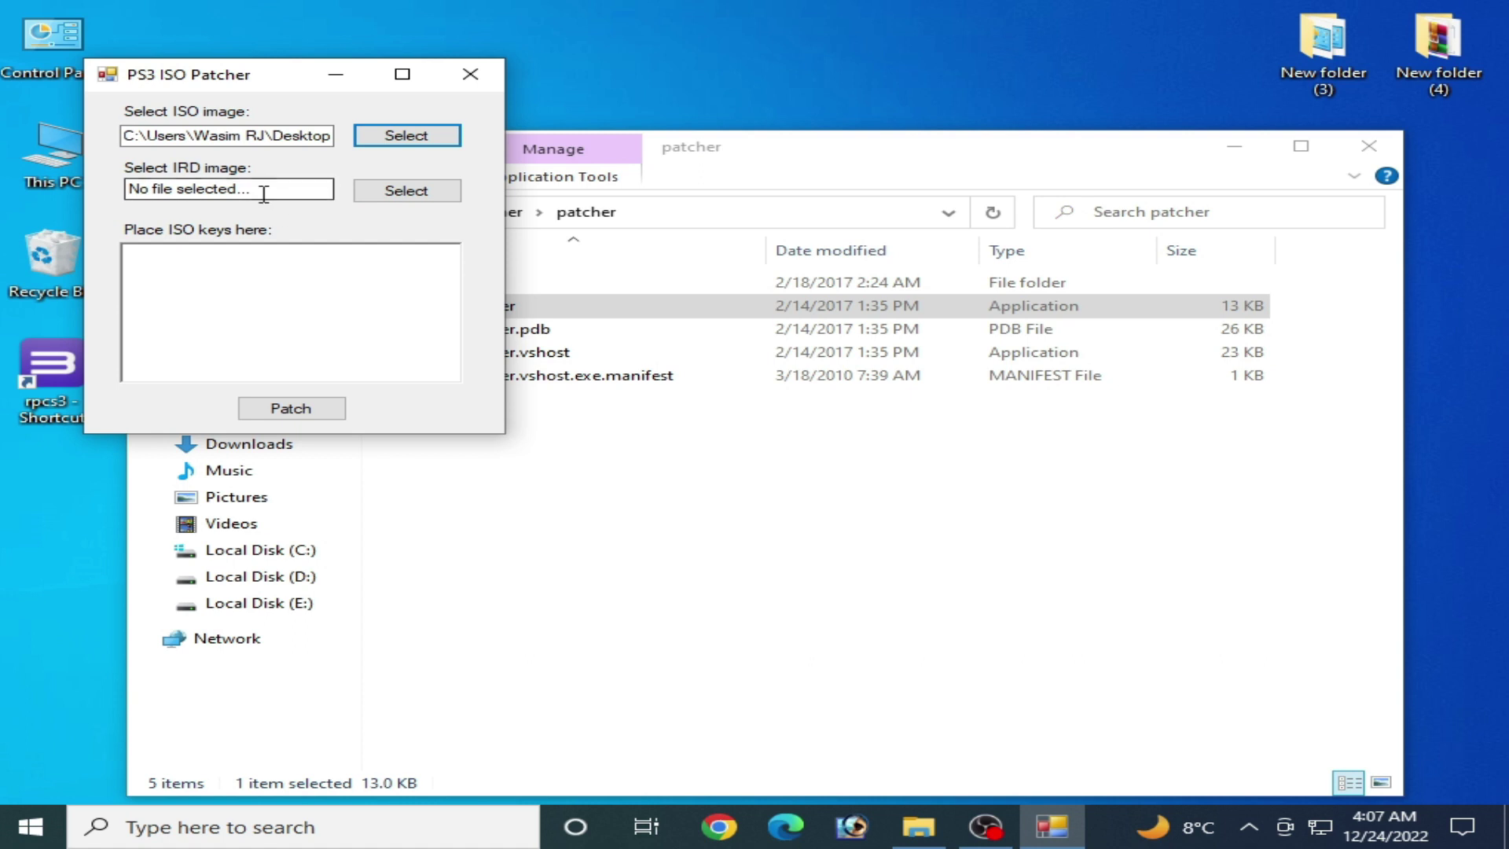
Step: Browse the IRD picker into New folder (2) listing the IRD files
left_click(402, 192)
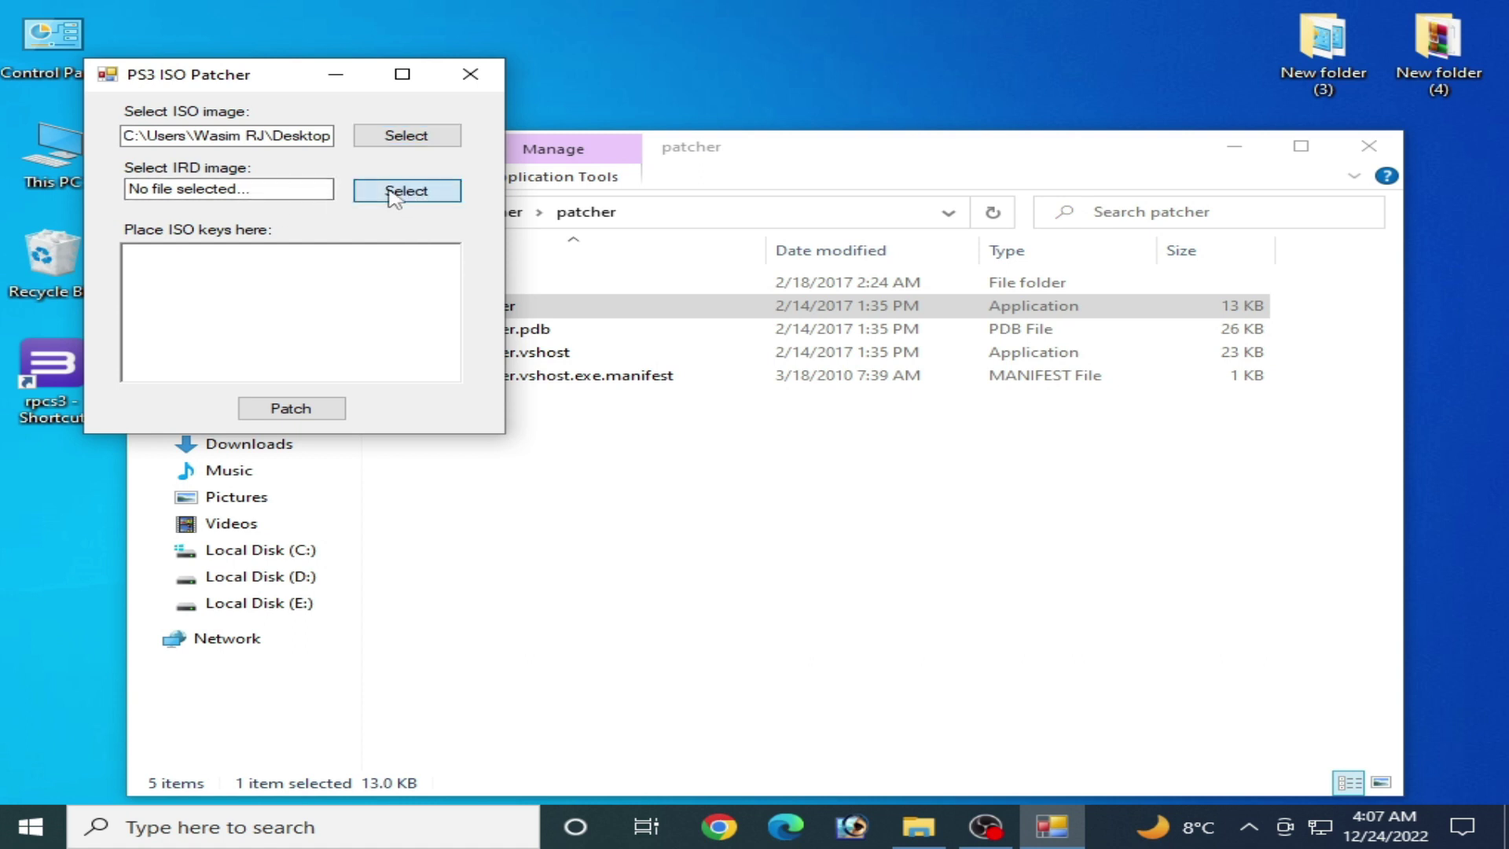
left_click(207, 292)
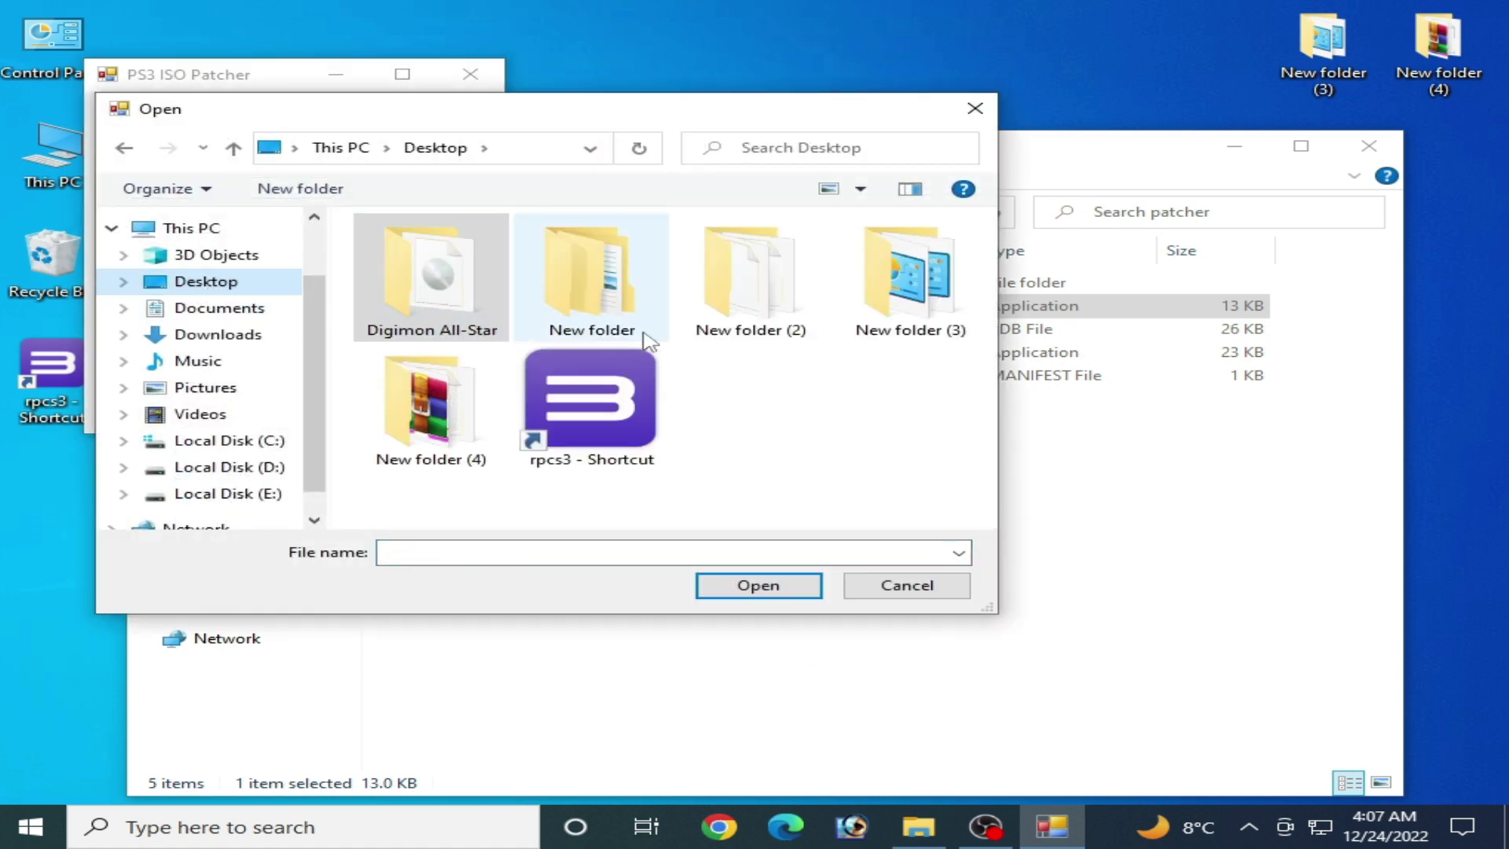
double_click(743, 307)
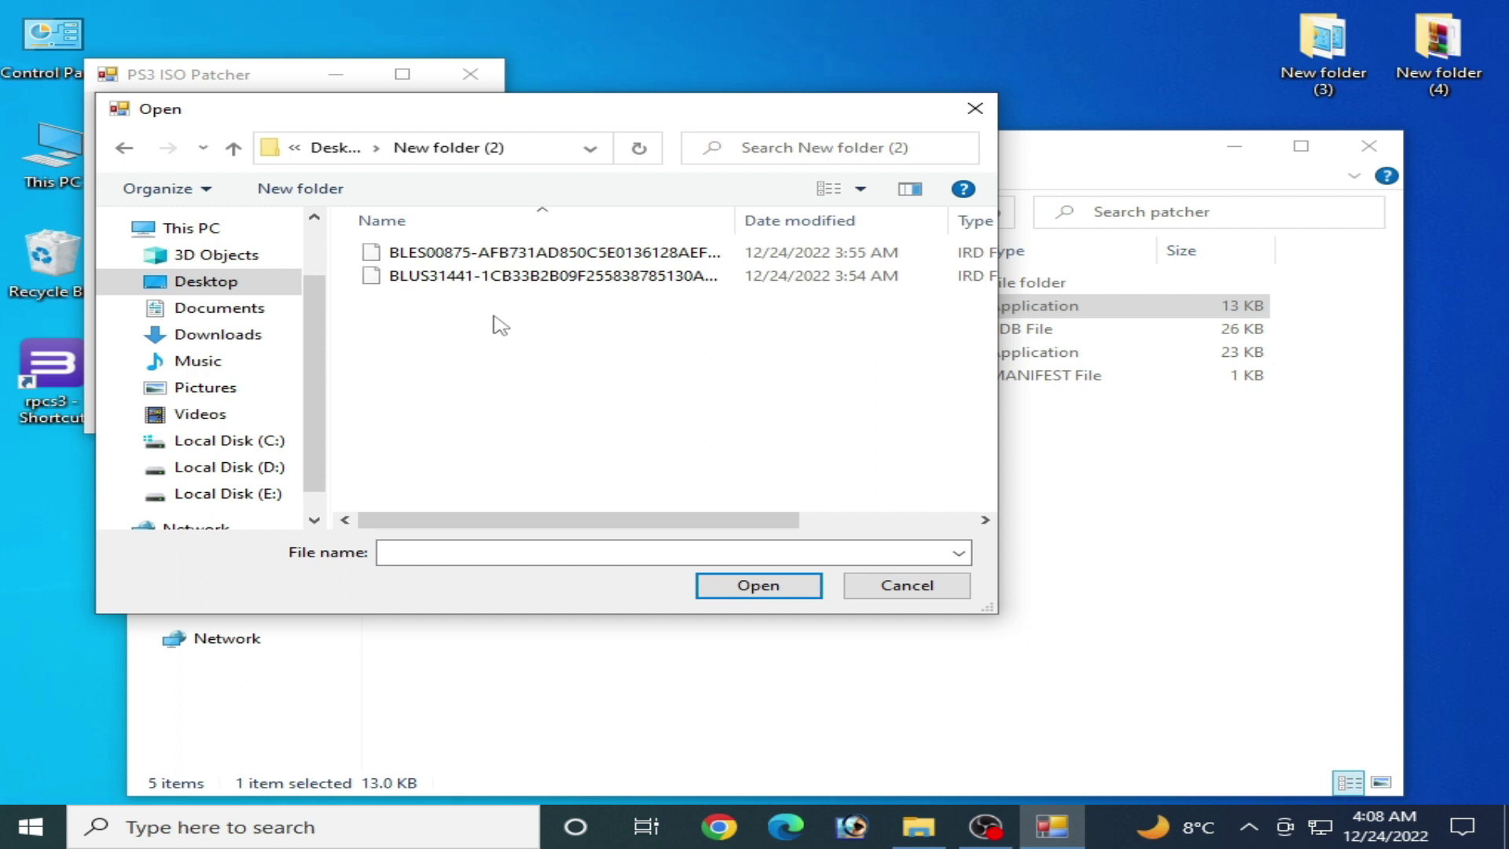
Step: Patch with the BLES00875 IRD, then re-patch the ISO with the BLUS31441 IRD keys
double_click(519, 253)
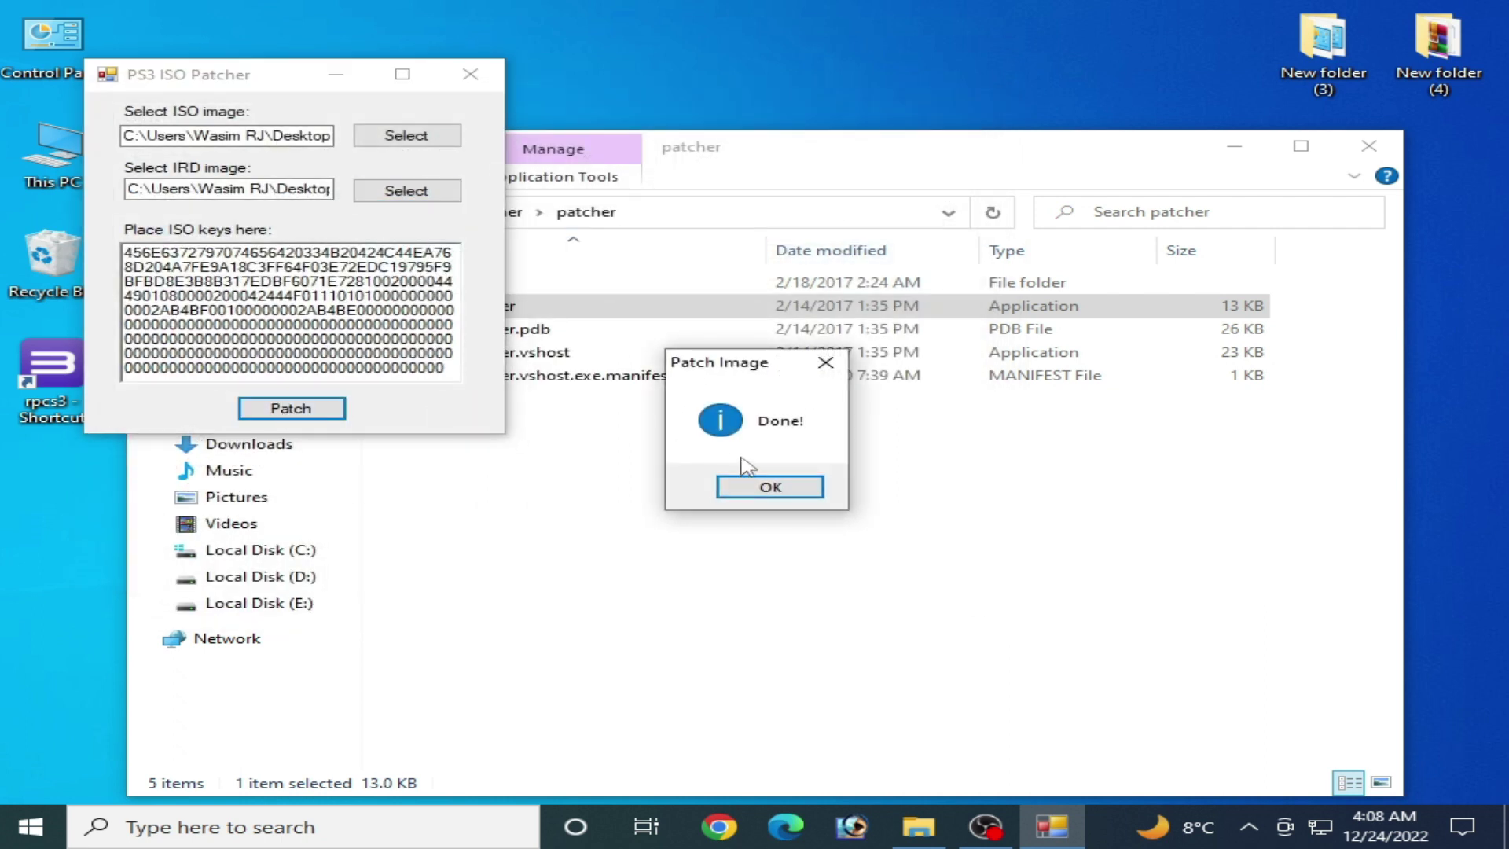
left_click(771, 487)
left_click(375, 195)
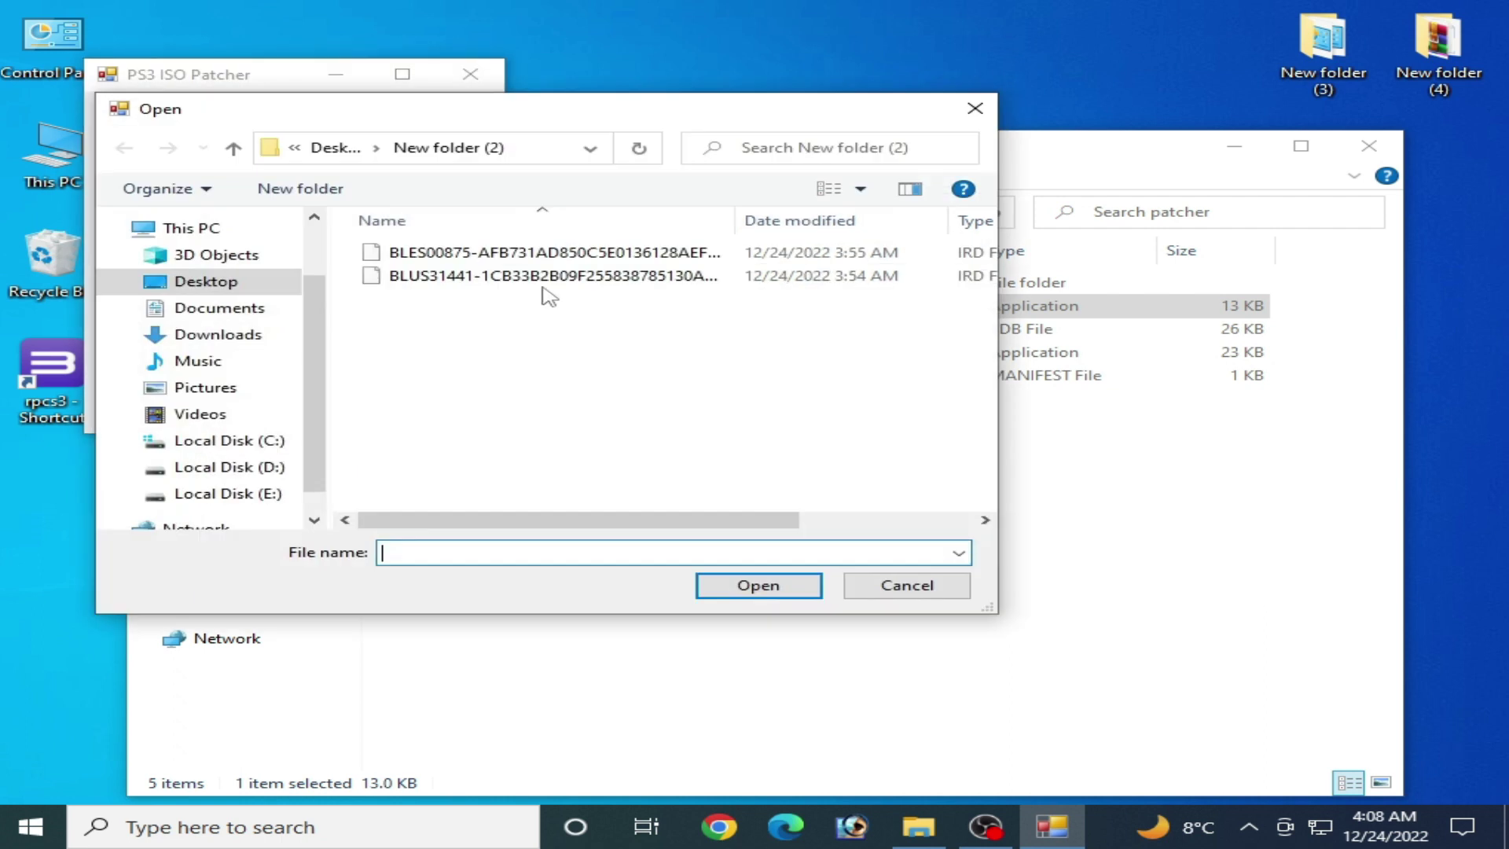
left_click(545, 281)
left_click(759, 585)
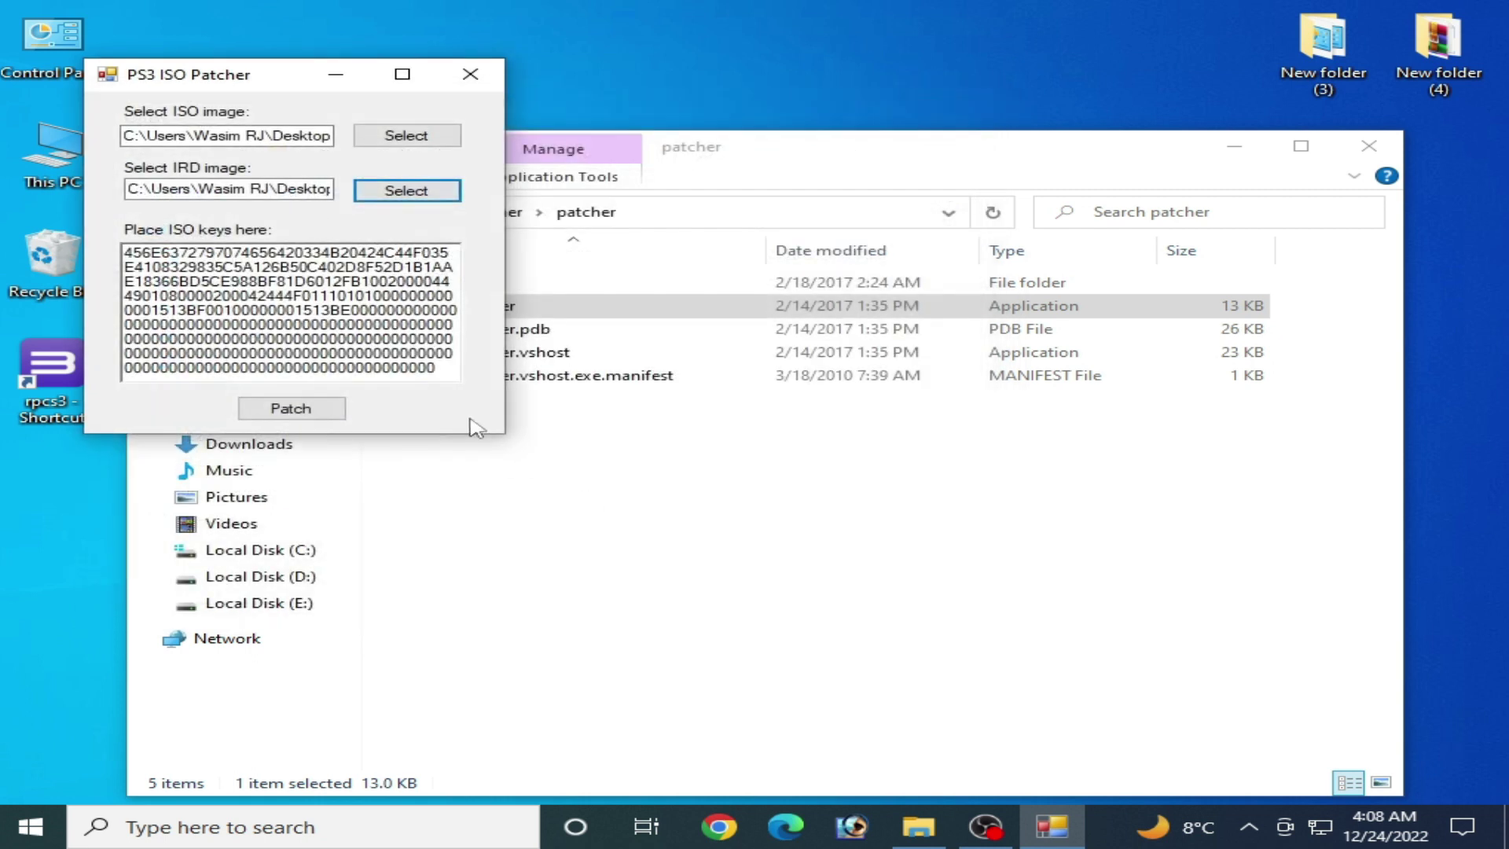
left_click(291, 409)
left_click(770, 485)
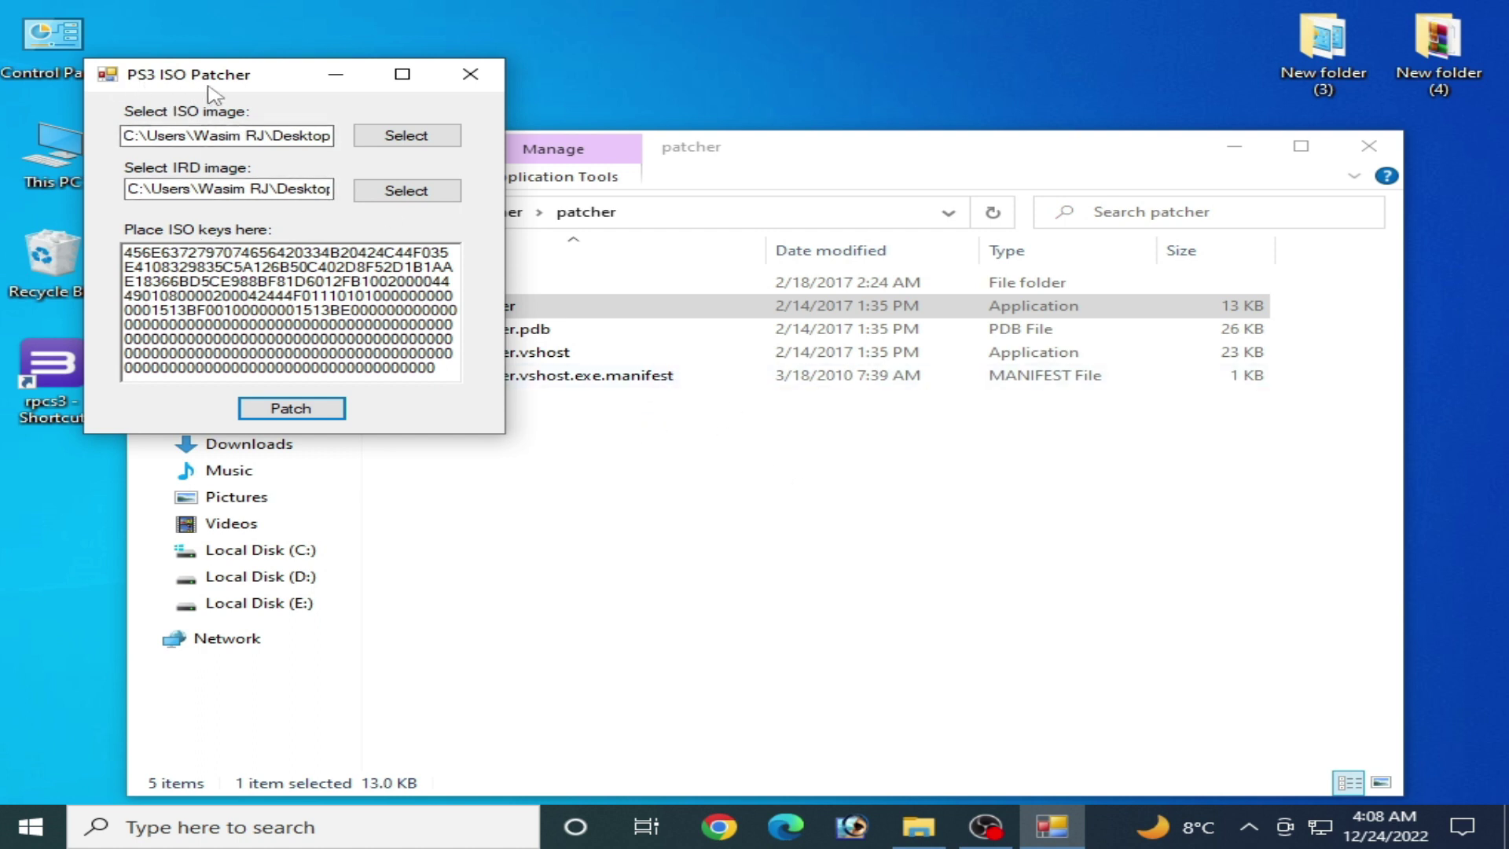
Step: Cancel a further IRD selection, dismiss the No file was selected error and close the patcher
left_click(406, 190)
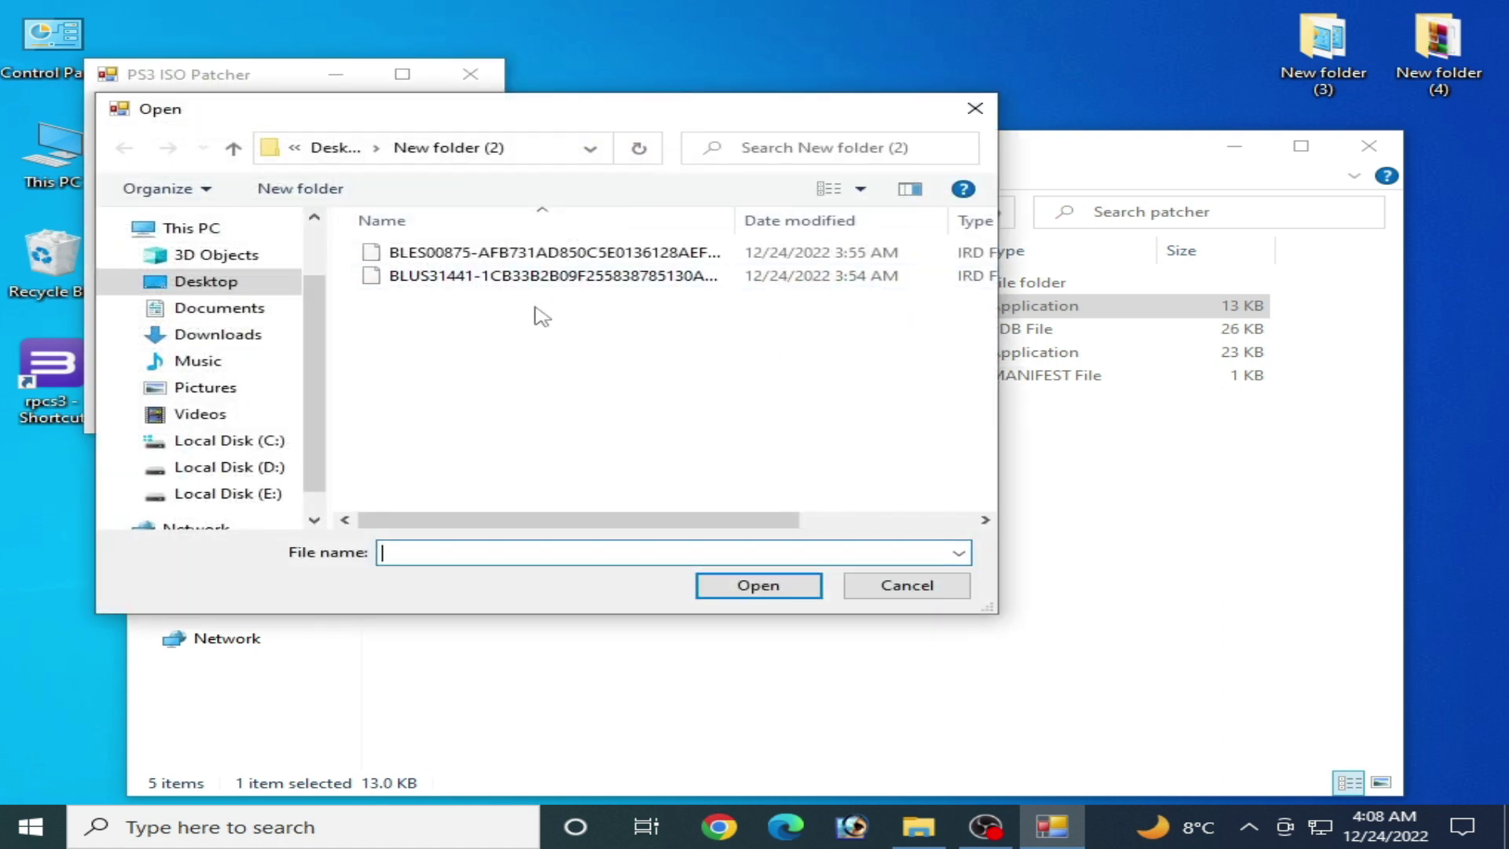
left_click(903, 588)
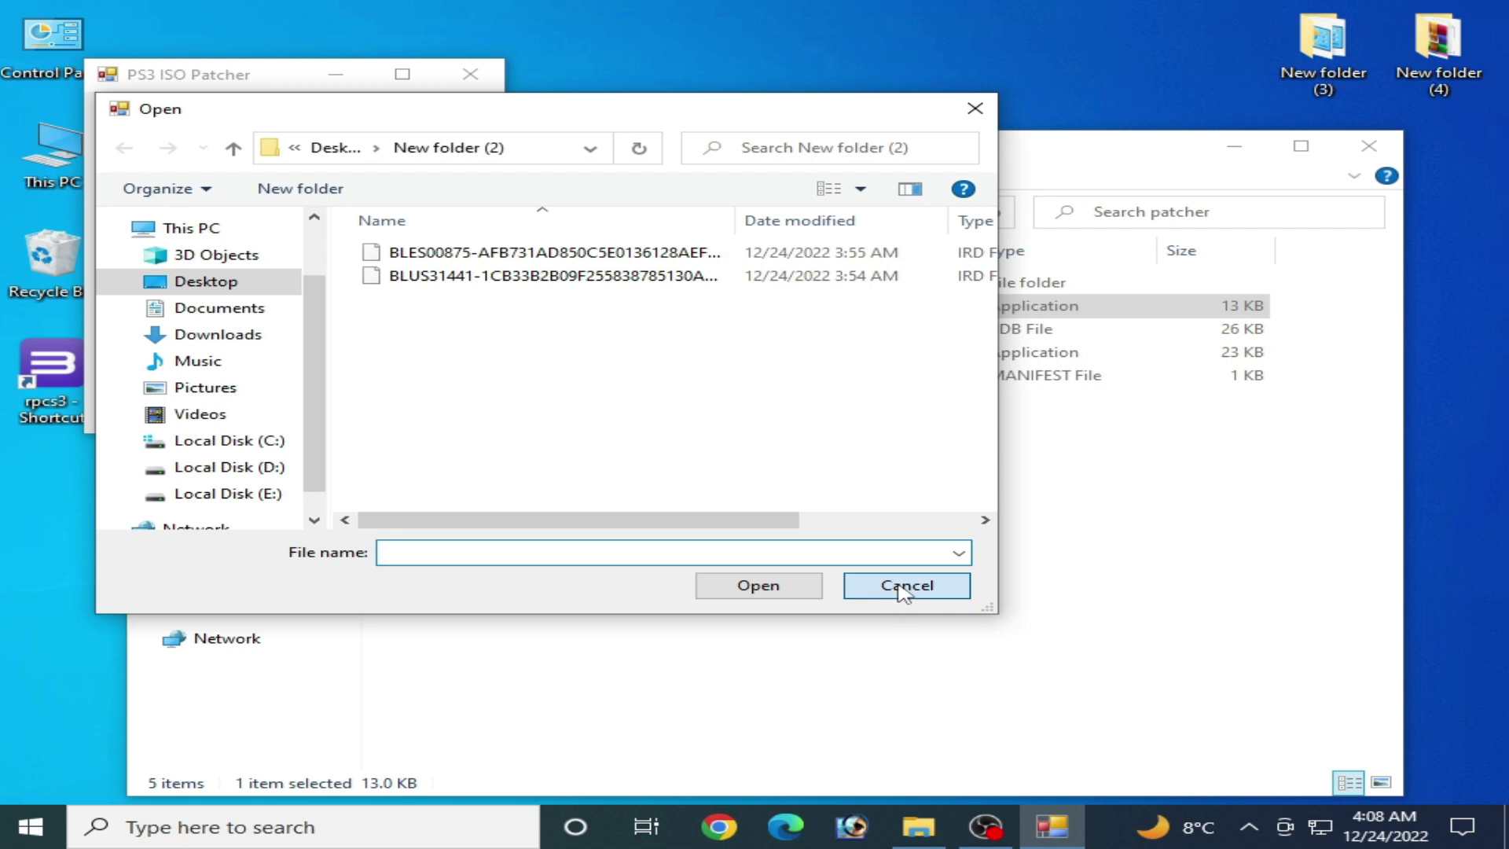
left_click(826, 490)
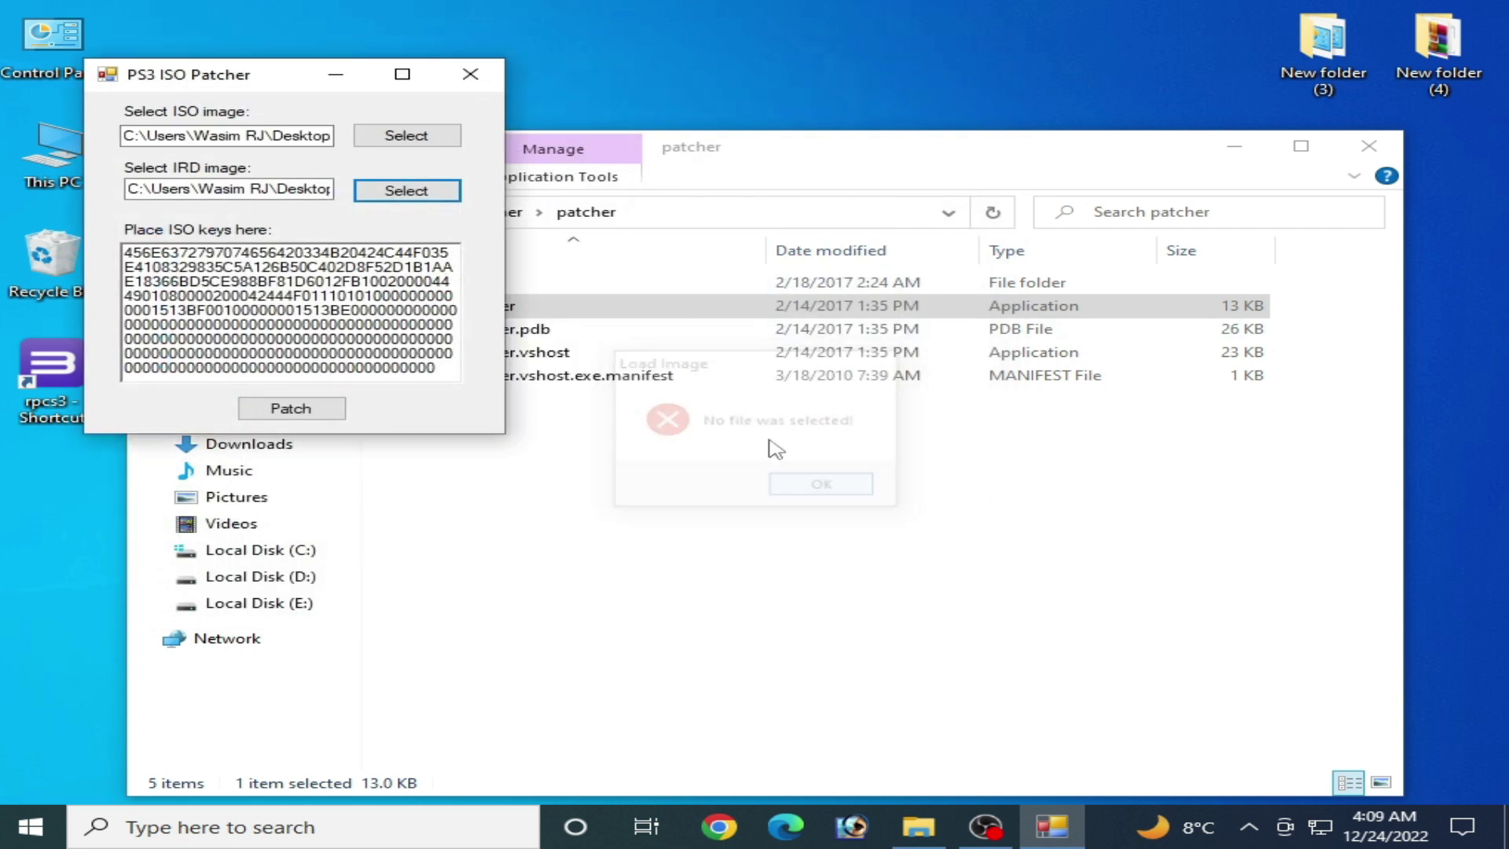
left_click(471, 74)
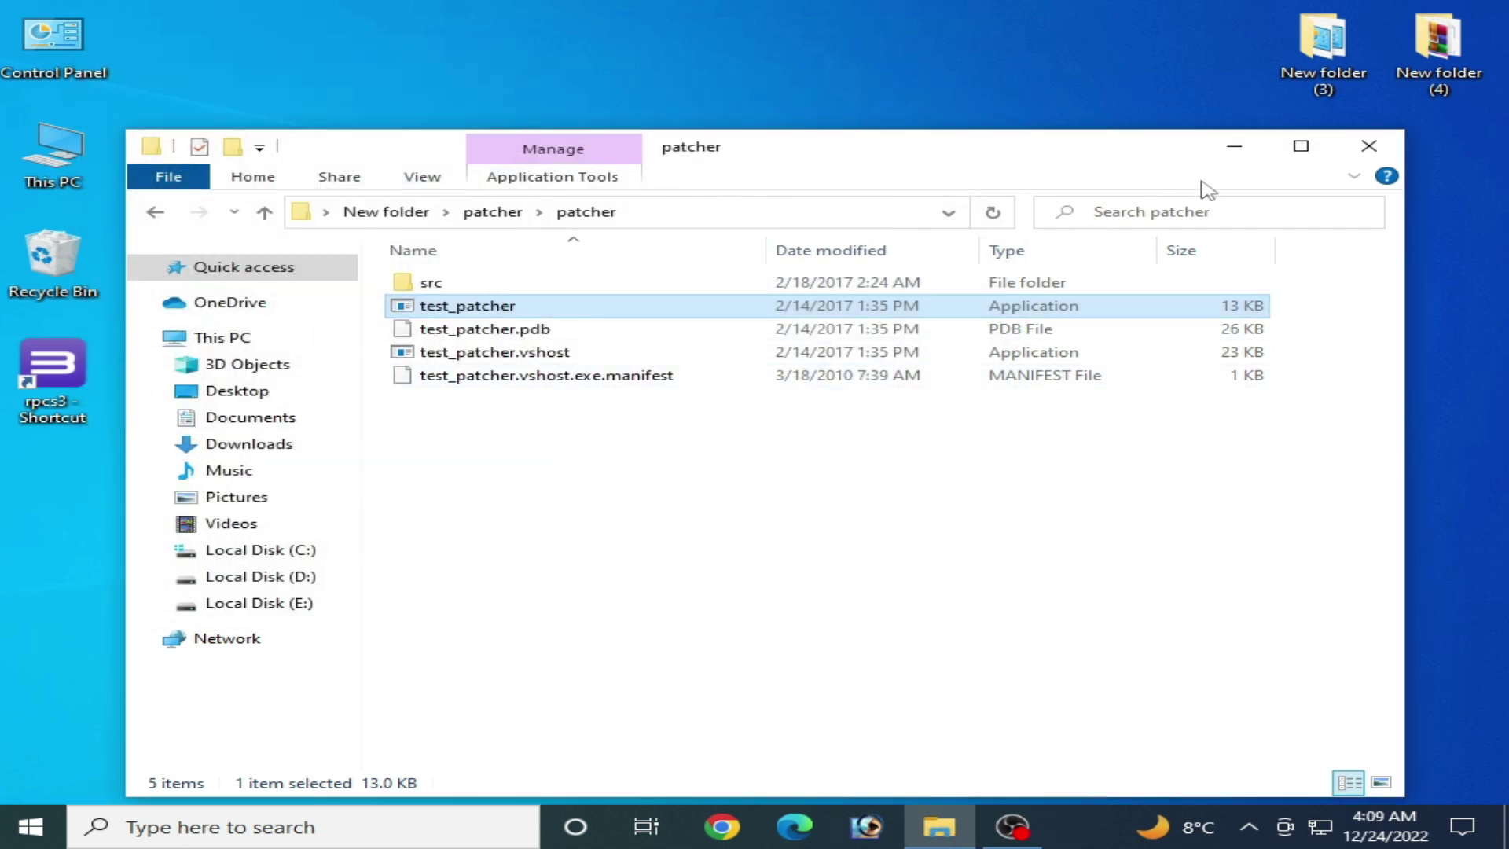
Step: Extract the patched Digimon All-Star Rumble ISO into its own folder in Digimon All-Star
left_click(1370, 147)
double_click(751, 376)
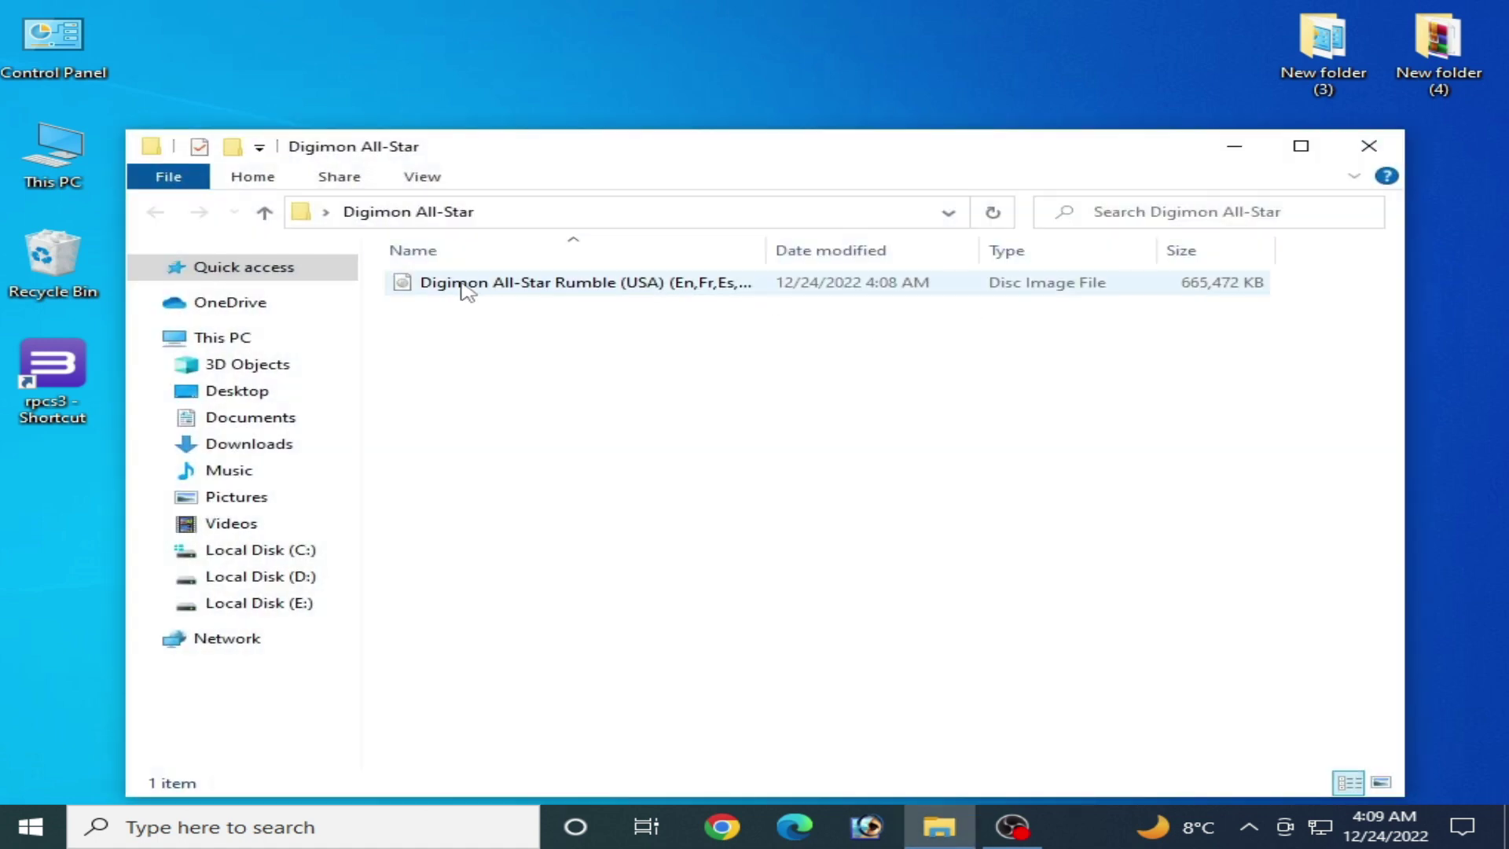
left_click(519, 284)
right_click(519, 283)
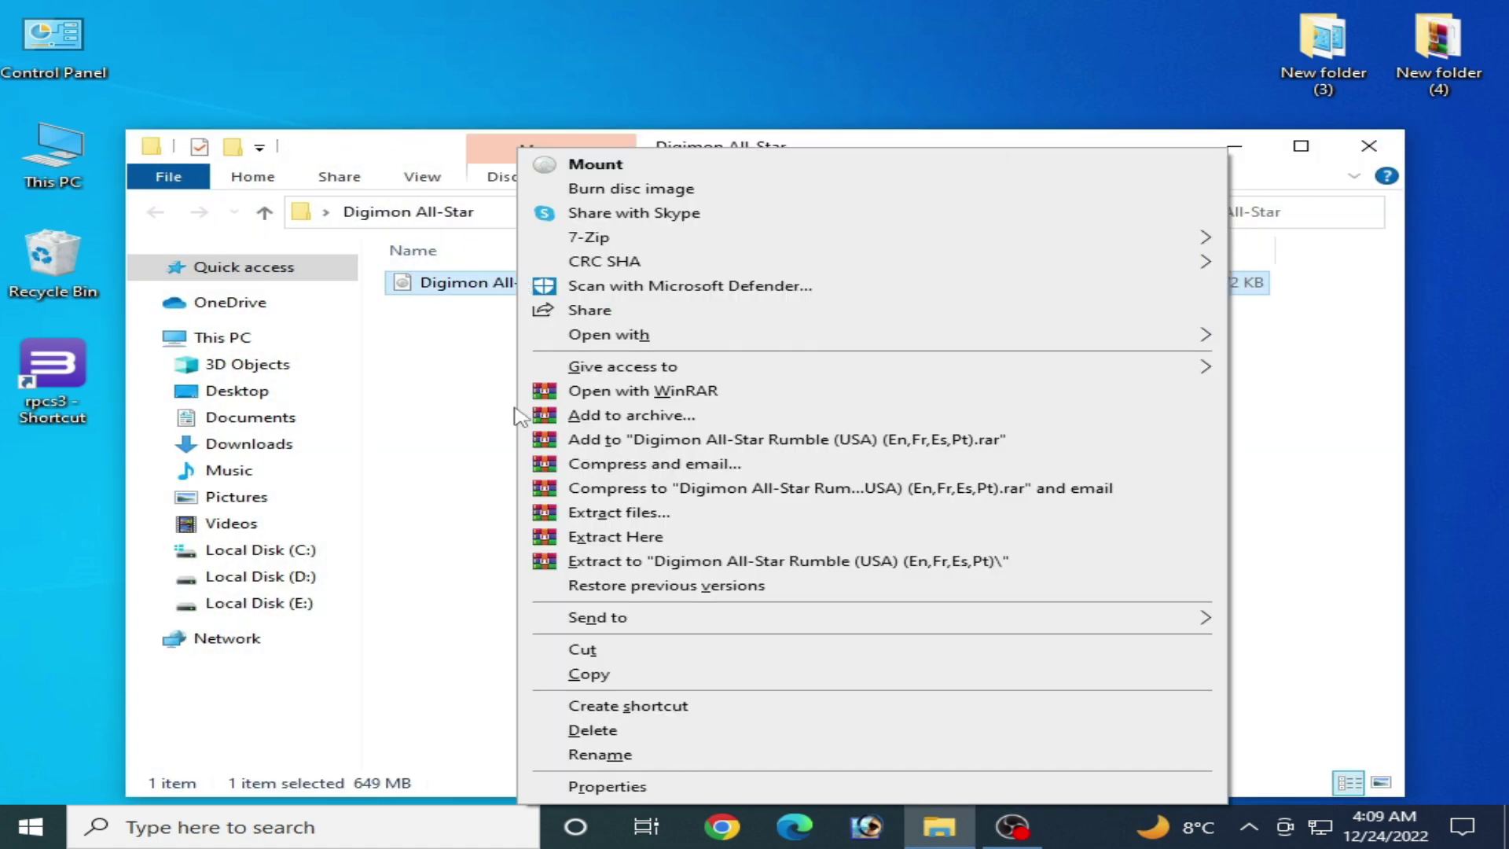
left_click(609, 567)
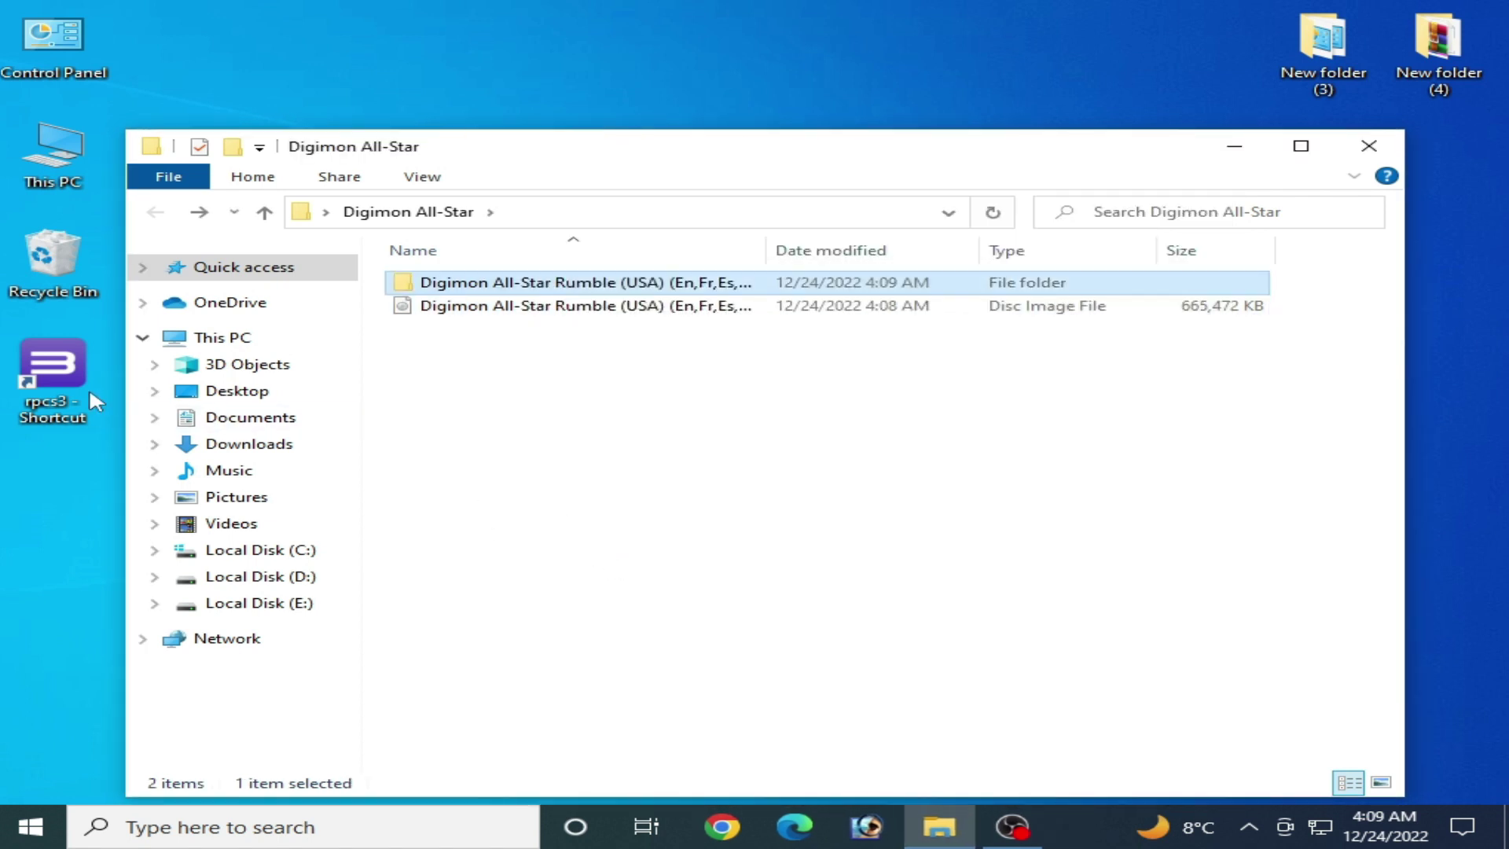
Step: Launch RPCS3 from its desktop shortcut
right_click(57, 387)
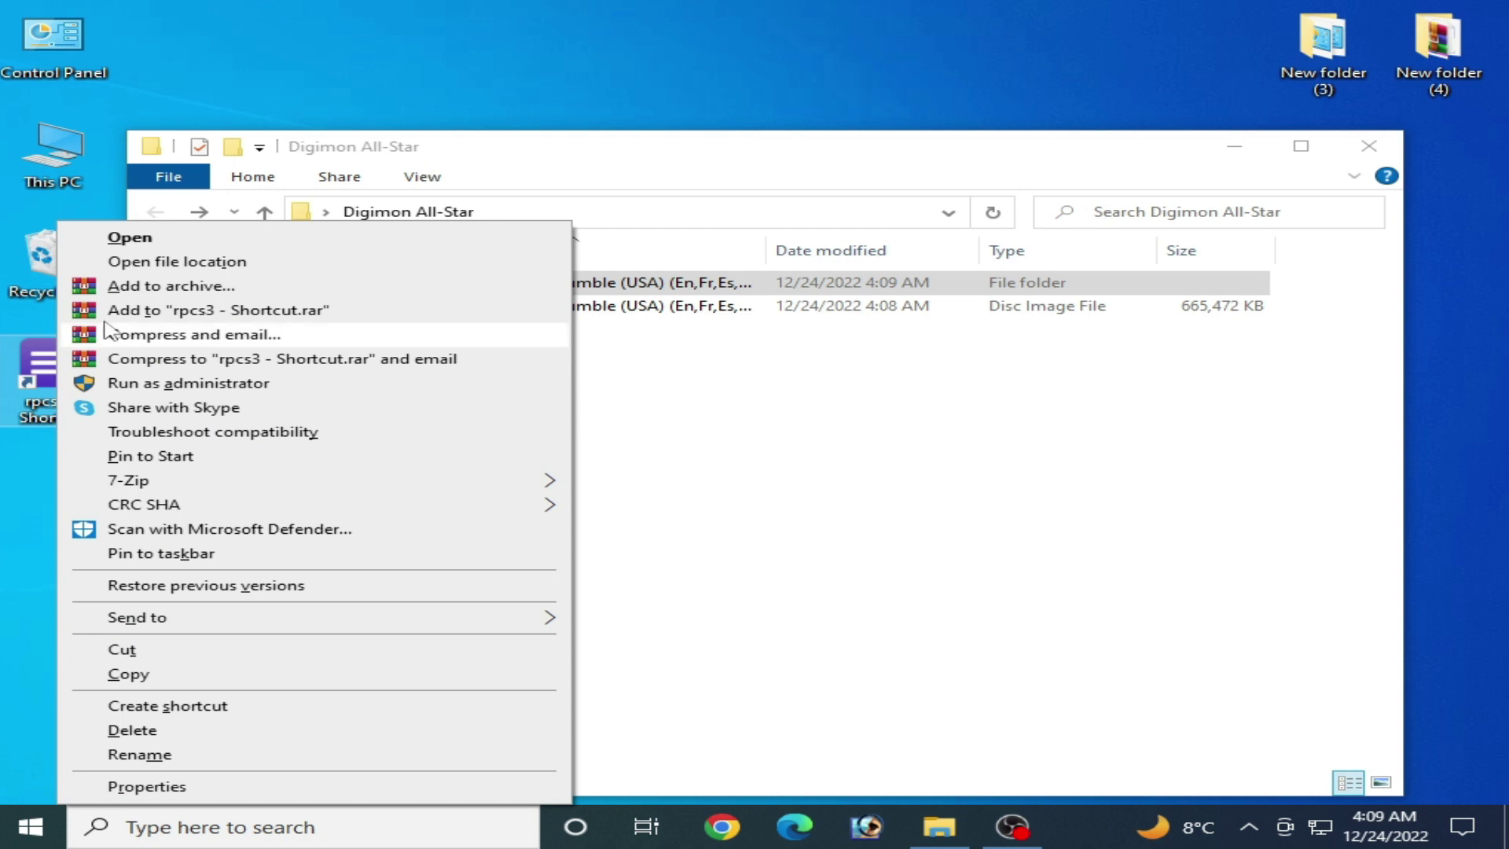
left_click(151, 242)
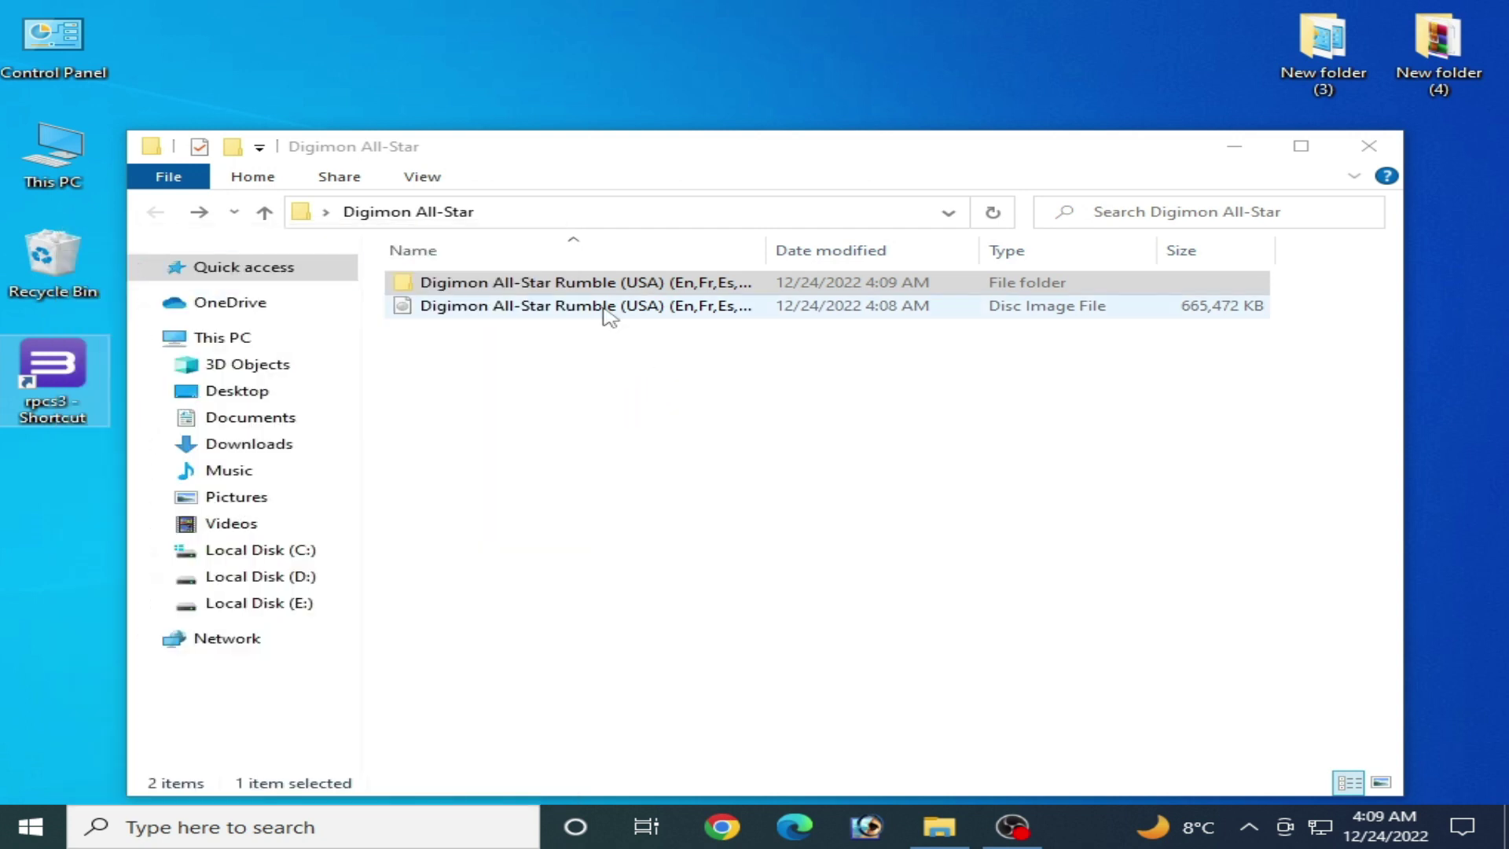
Step: Boot the Digimon All-Star Rumble (USA) folder from Desktop > Digimon All-Star in RPCS3
left_click(125, 264)
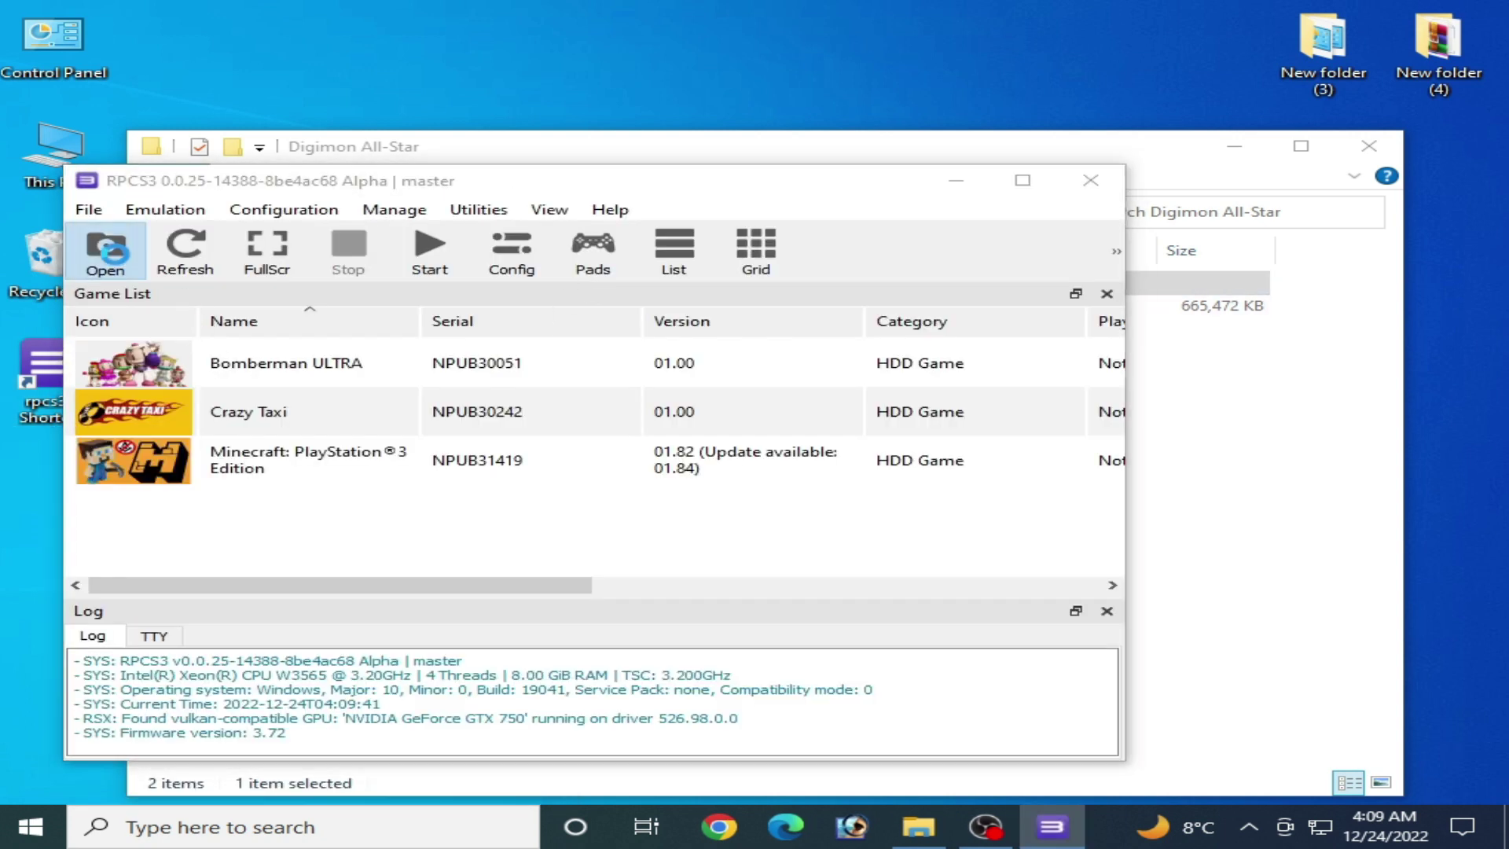
left_click(185, 389)
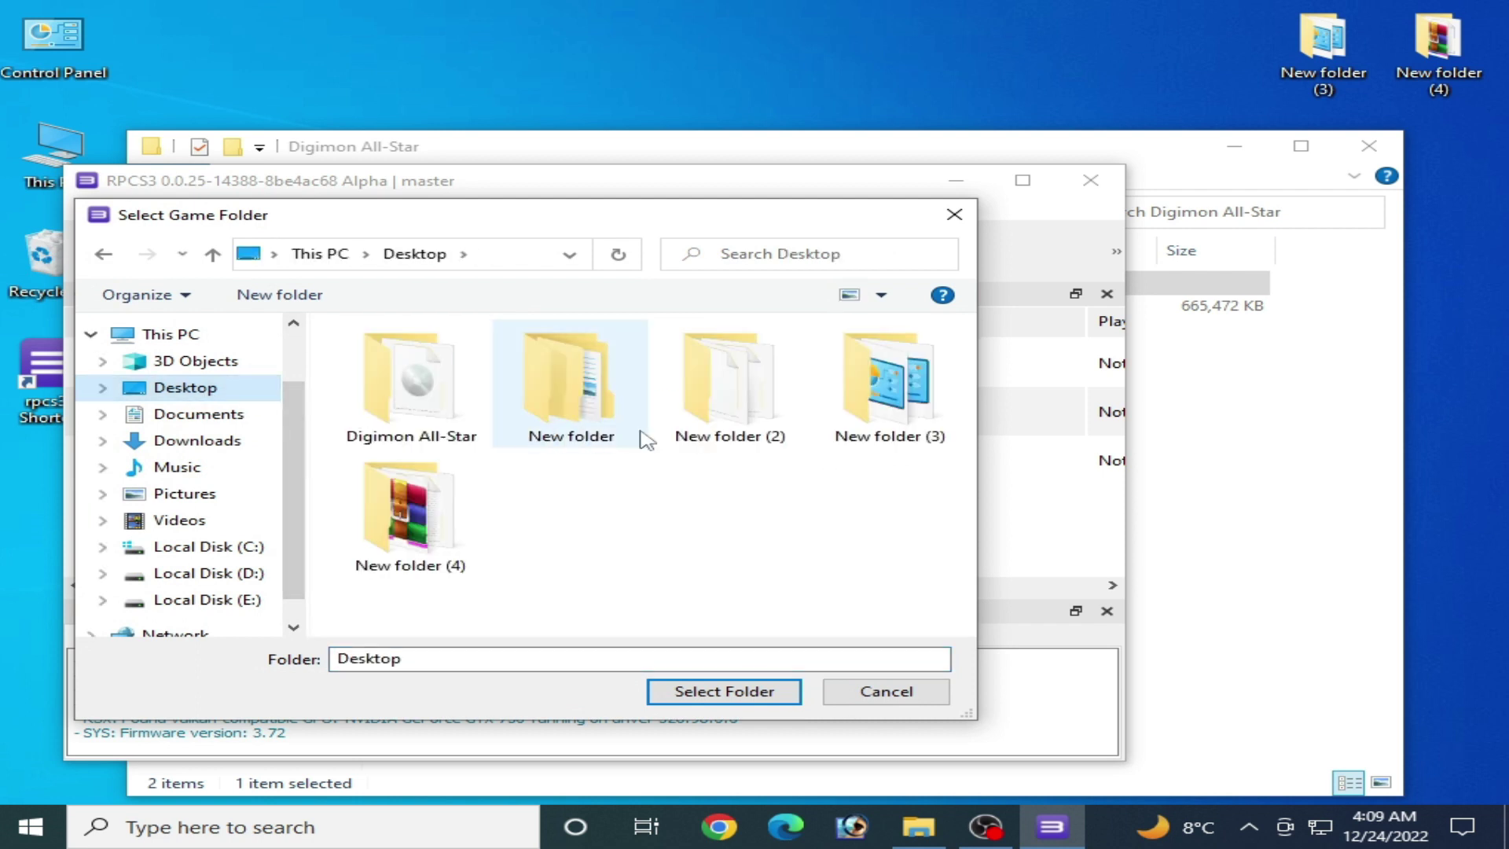
double_click(401, 396)
left_click(421, 361)
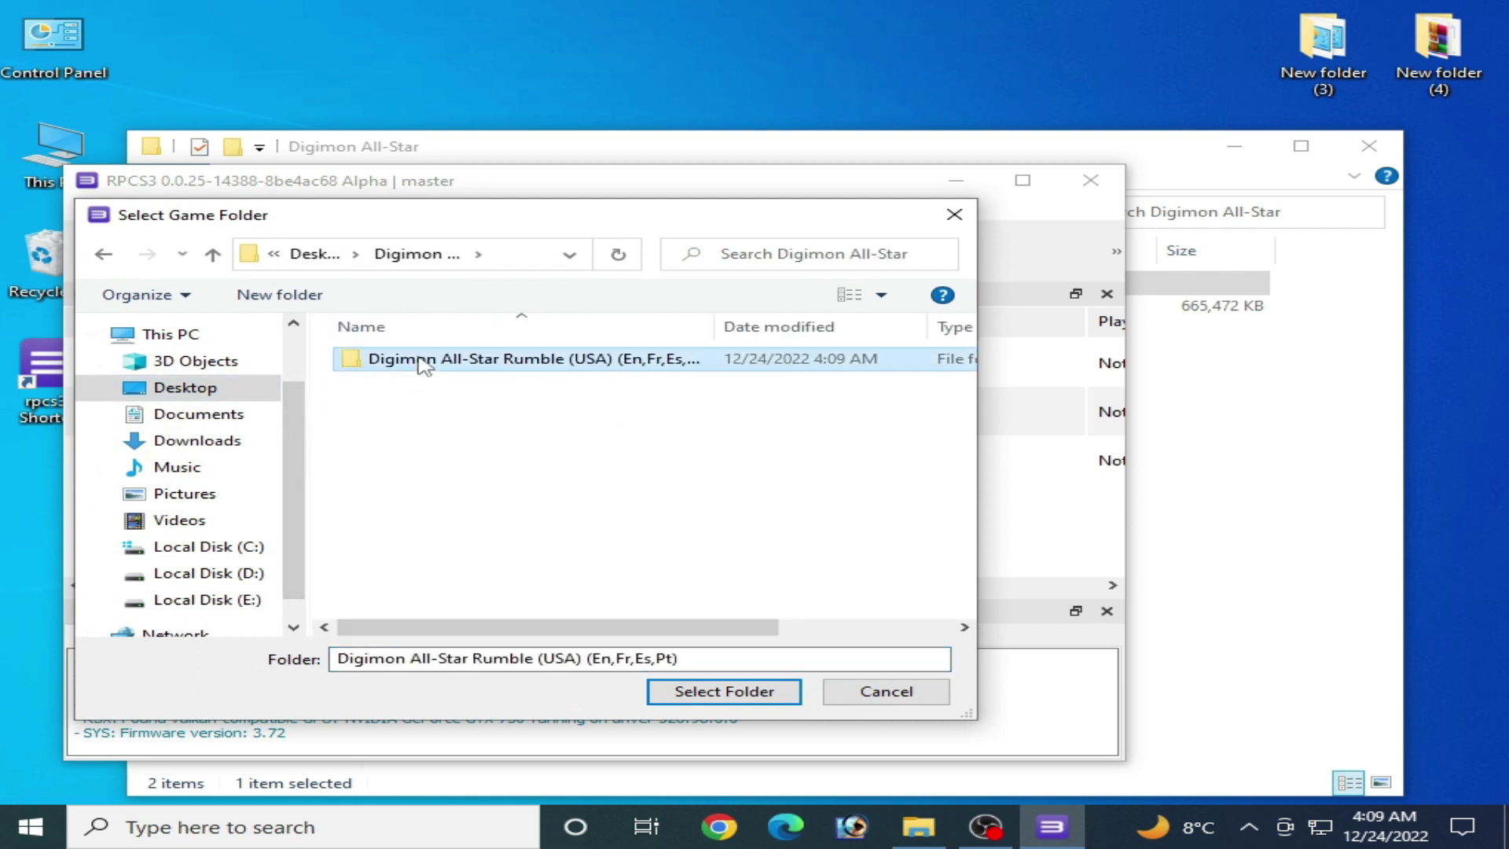
left_click(737, 693)
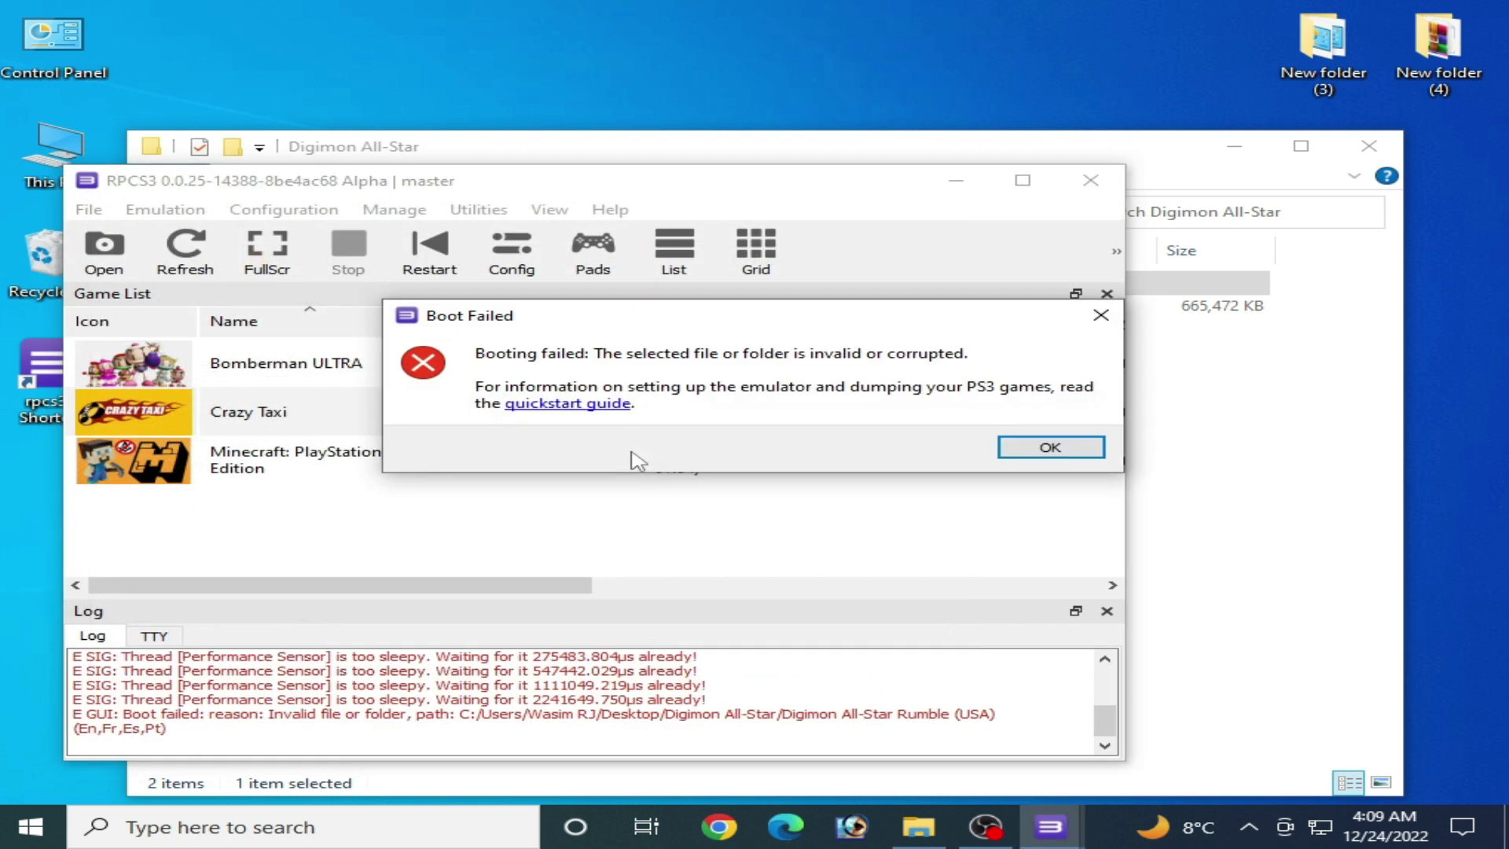
Step: Dismiss the Boot Failed message, select the Digimon All-Star Rumble entry and close the game folder window
left_click(1044, 449)
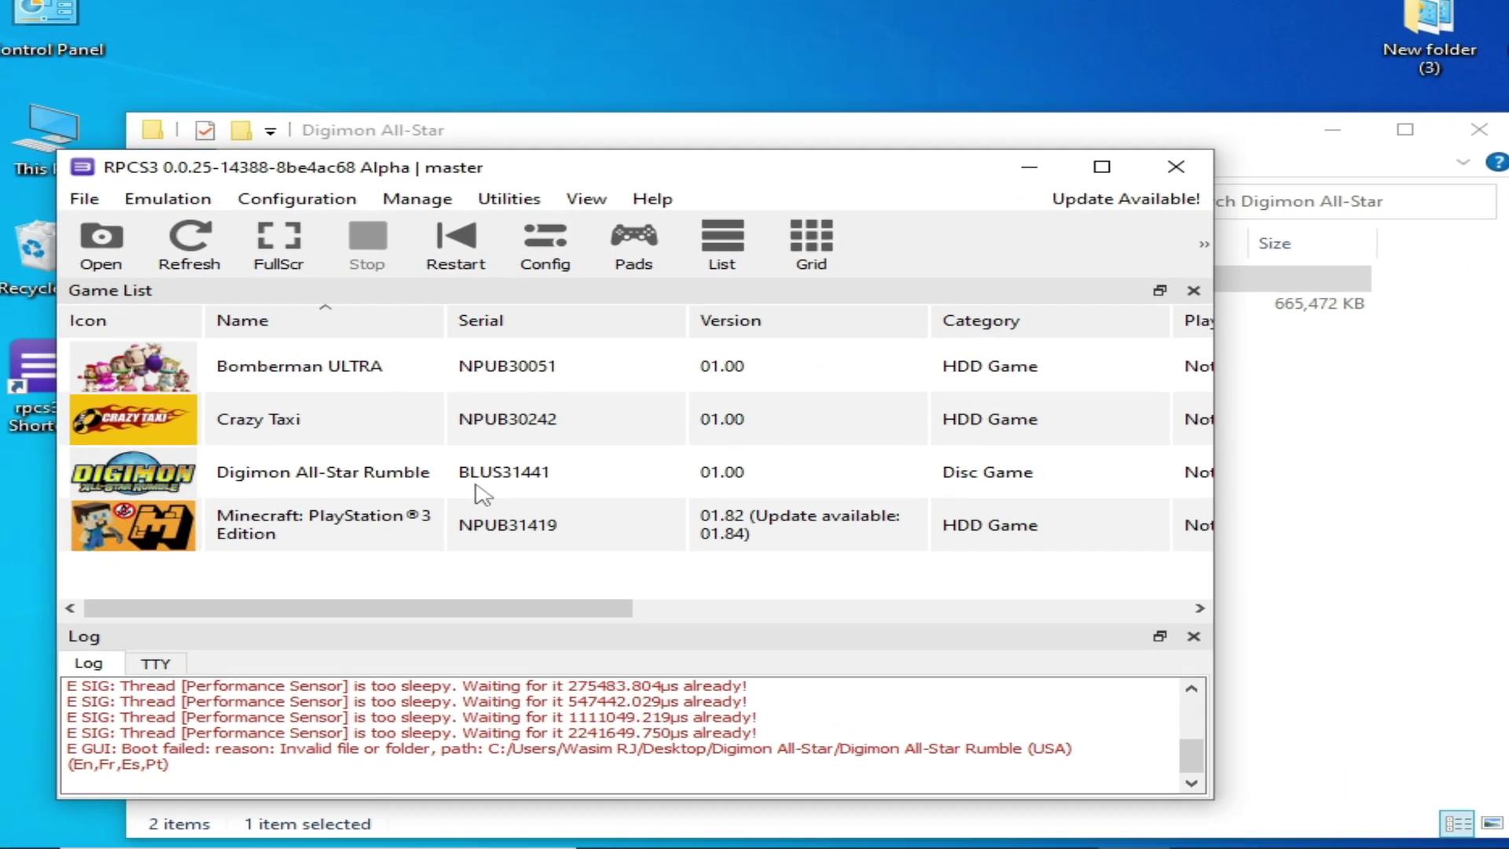
left_click(452, 480)
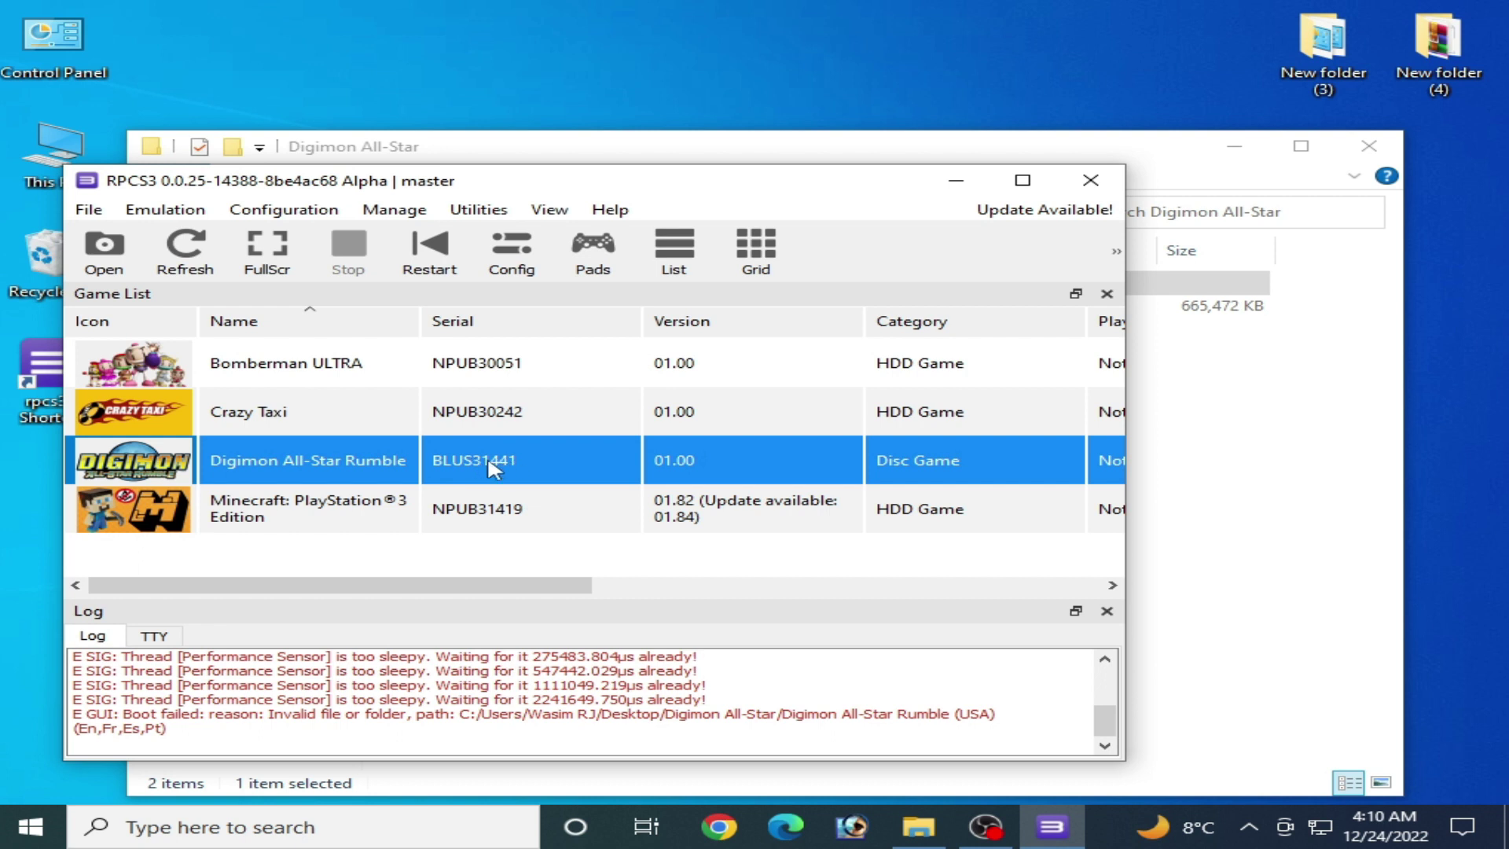
left_click_drag(1176, 158, 1180, 321)
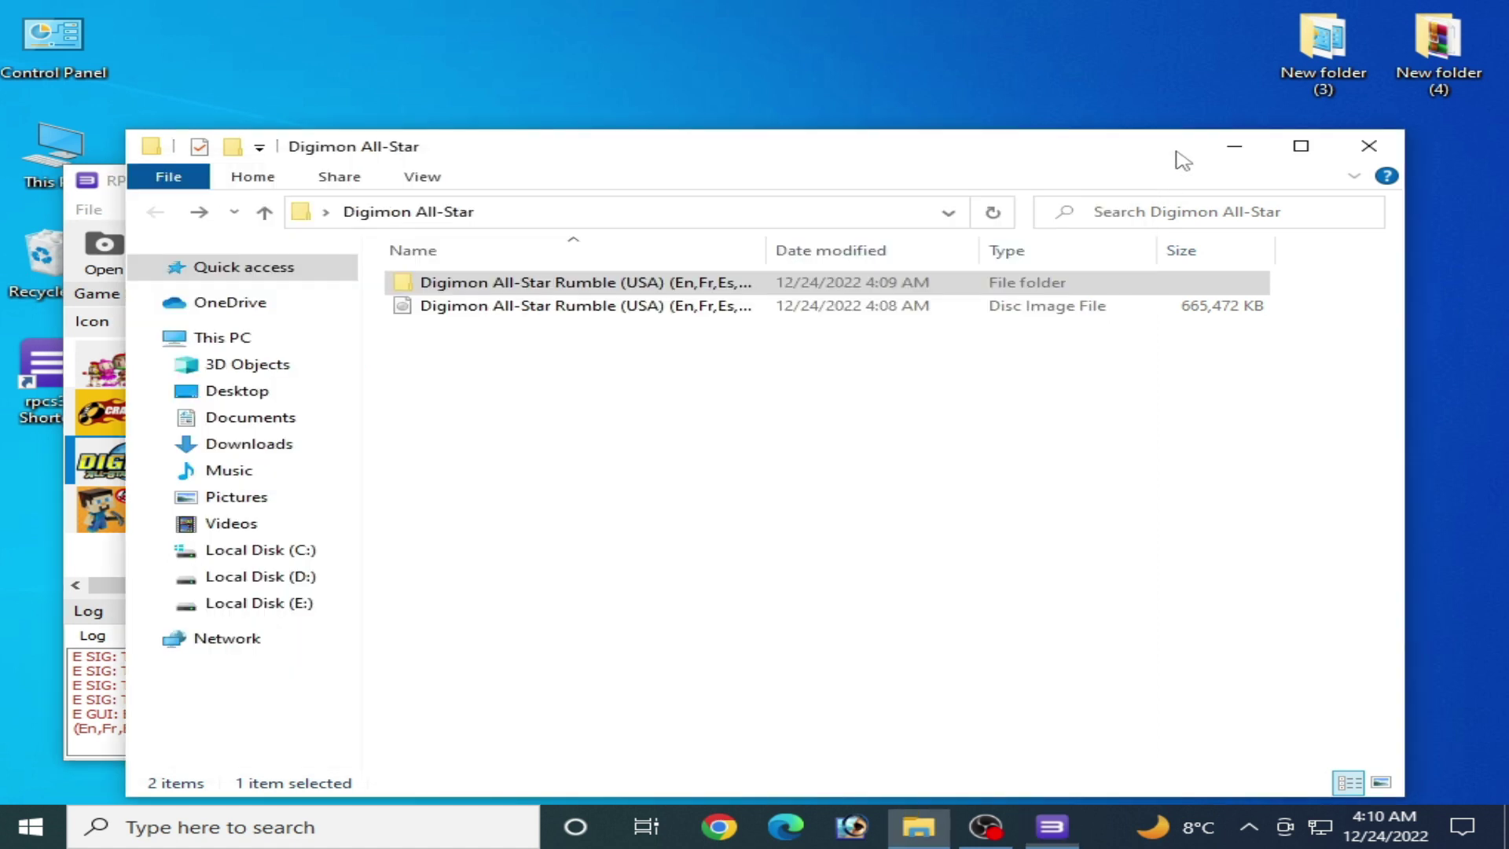
left_click(1364, 309)
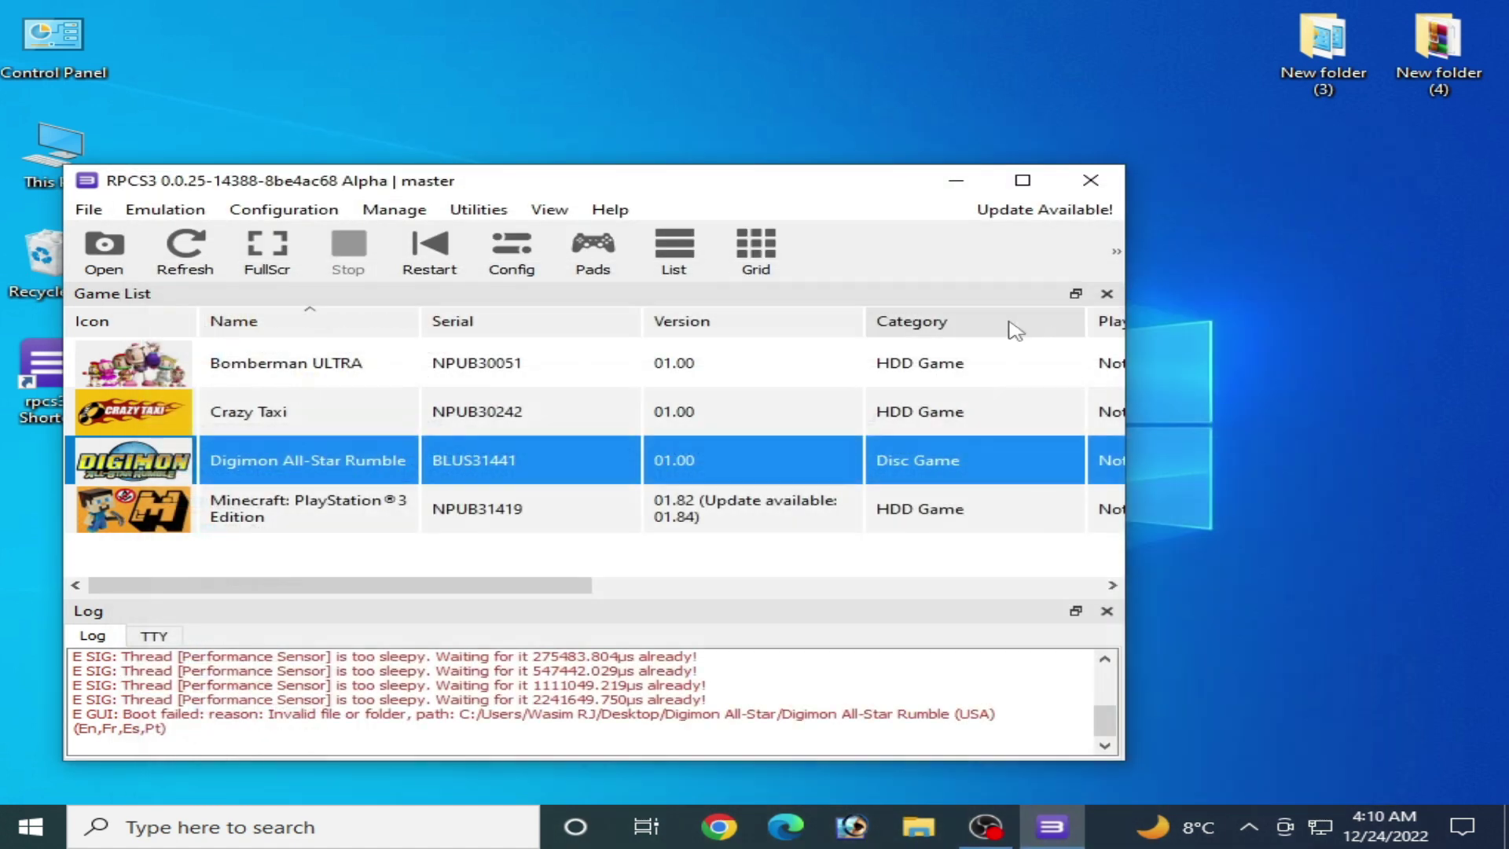
Step: Open New folder (2) with the IRD files and move the emulator window below it
mouse_move(758, 196)
left_mouse_down()
mouse_move(805, 367)
mouse_move(507, 147)
mouse_move(891, 174)
left_mouse_up()
left_click(978, 377)
double_click(978, 377)
mouse_move(513, 154)
left_mouse_down()
mouse_move(513, 169)
mouse_move(951, 390)
left_mouse_up()
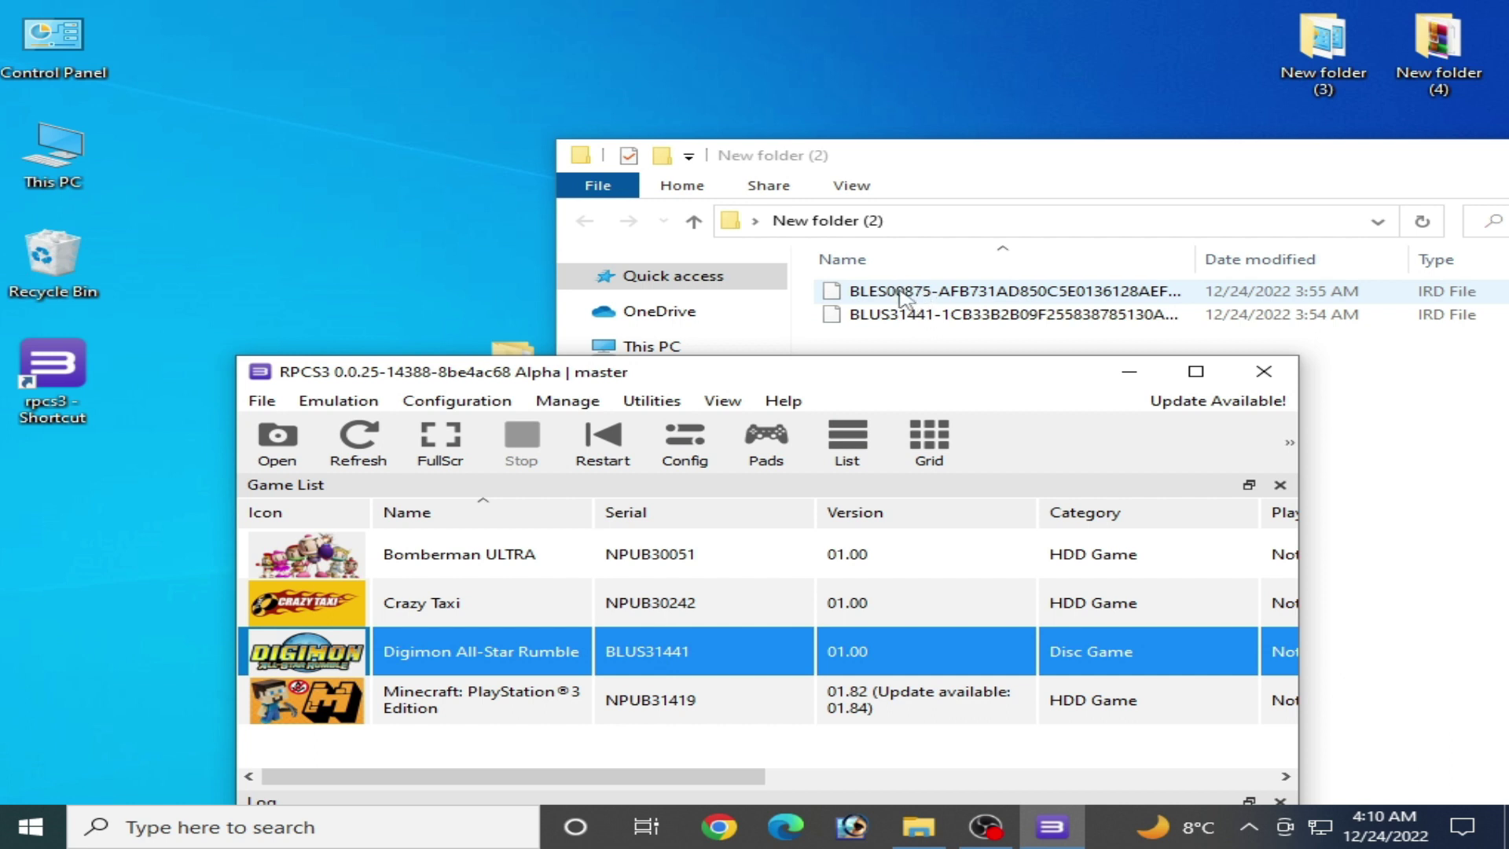
Step: Close RPCS3 and the New folder (2) IRD folder window
left_click(1264, 371)
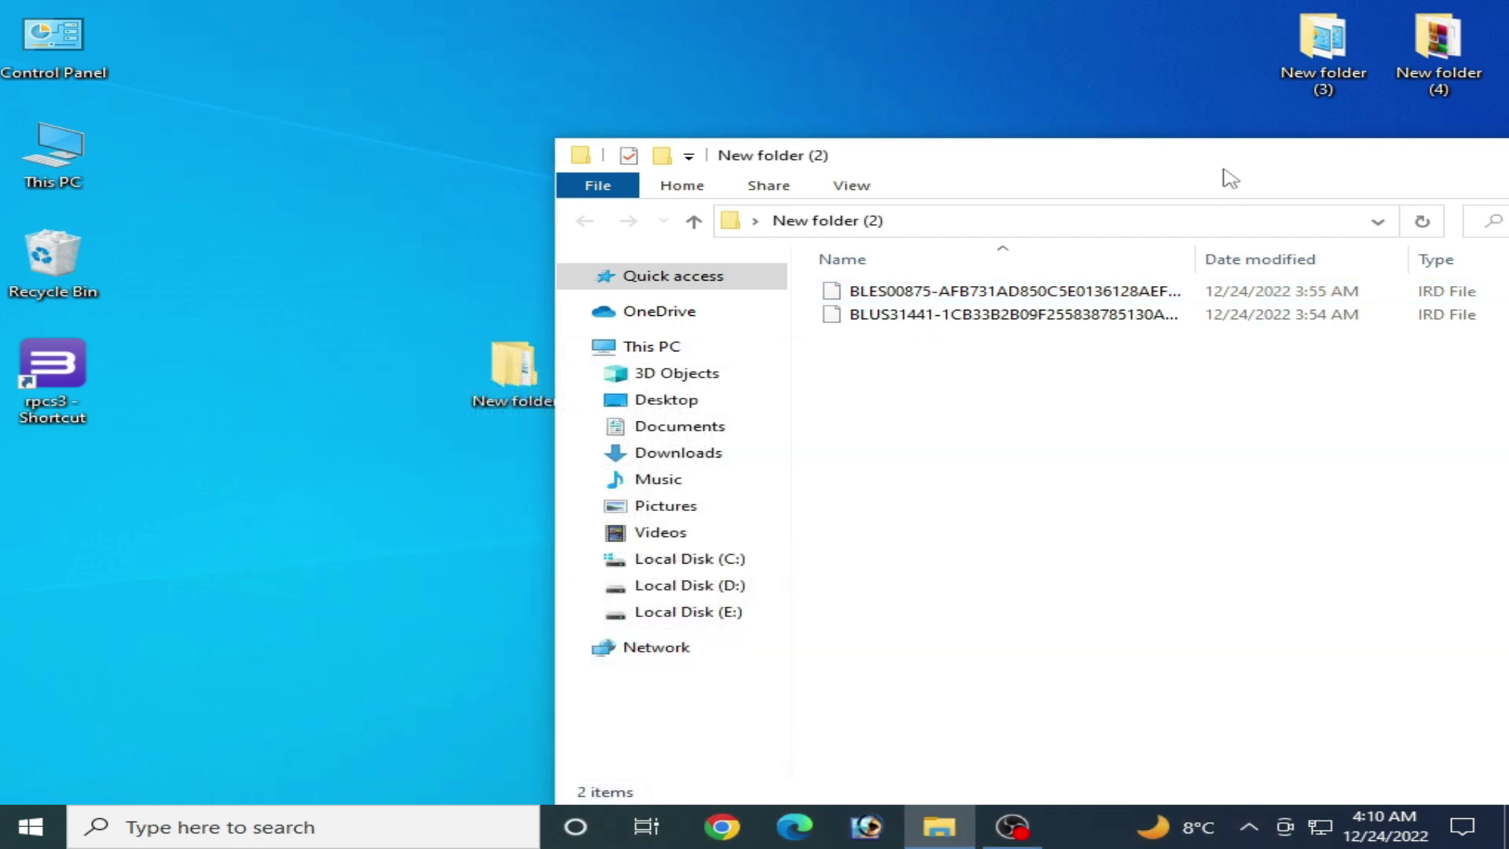
left_click_drag(1230, 175, 816, 174)
left_click(1400, 155)
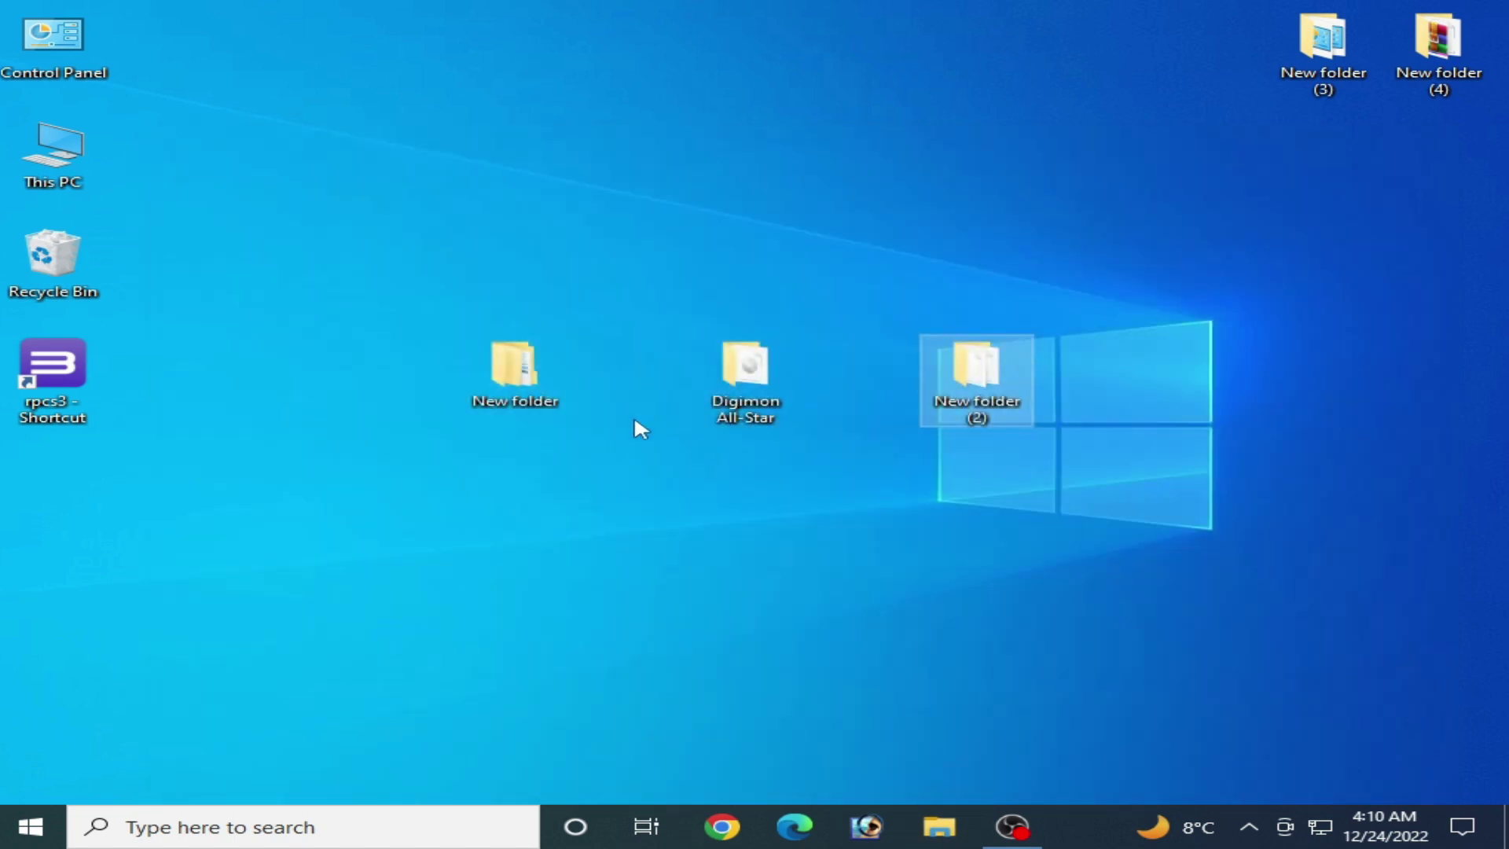
Step: Relaunch test_patcher from New folder > patcher > patcher
double_click(536, 385)
double_click(489, 304)
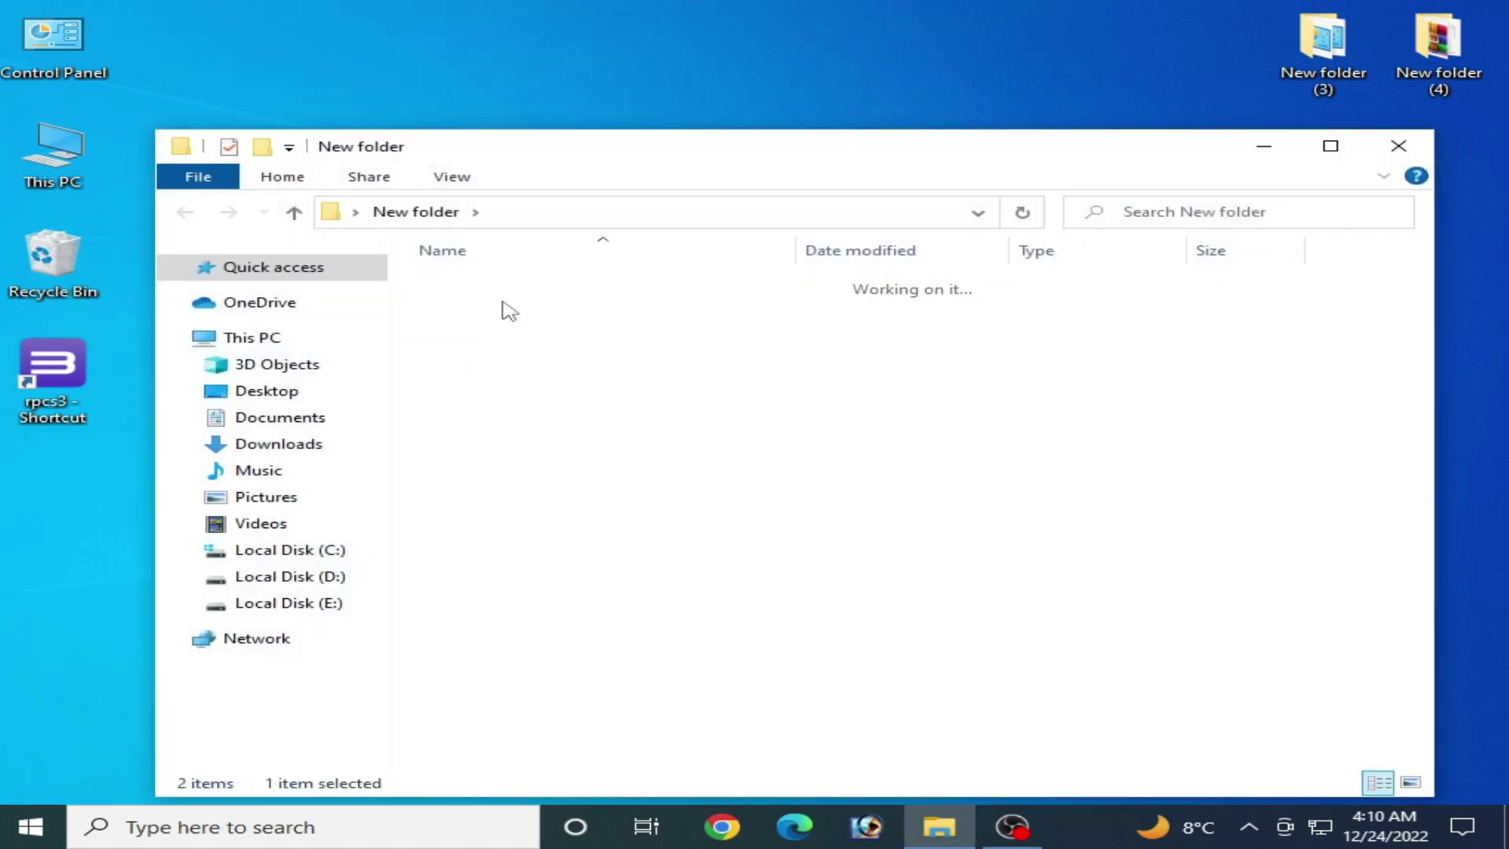
double_click(481, 289)
double_click(477, 306)
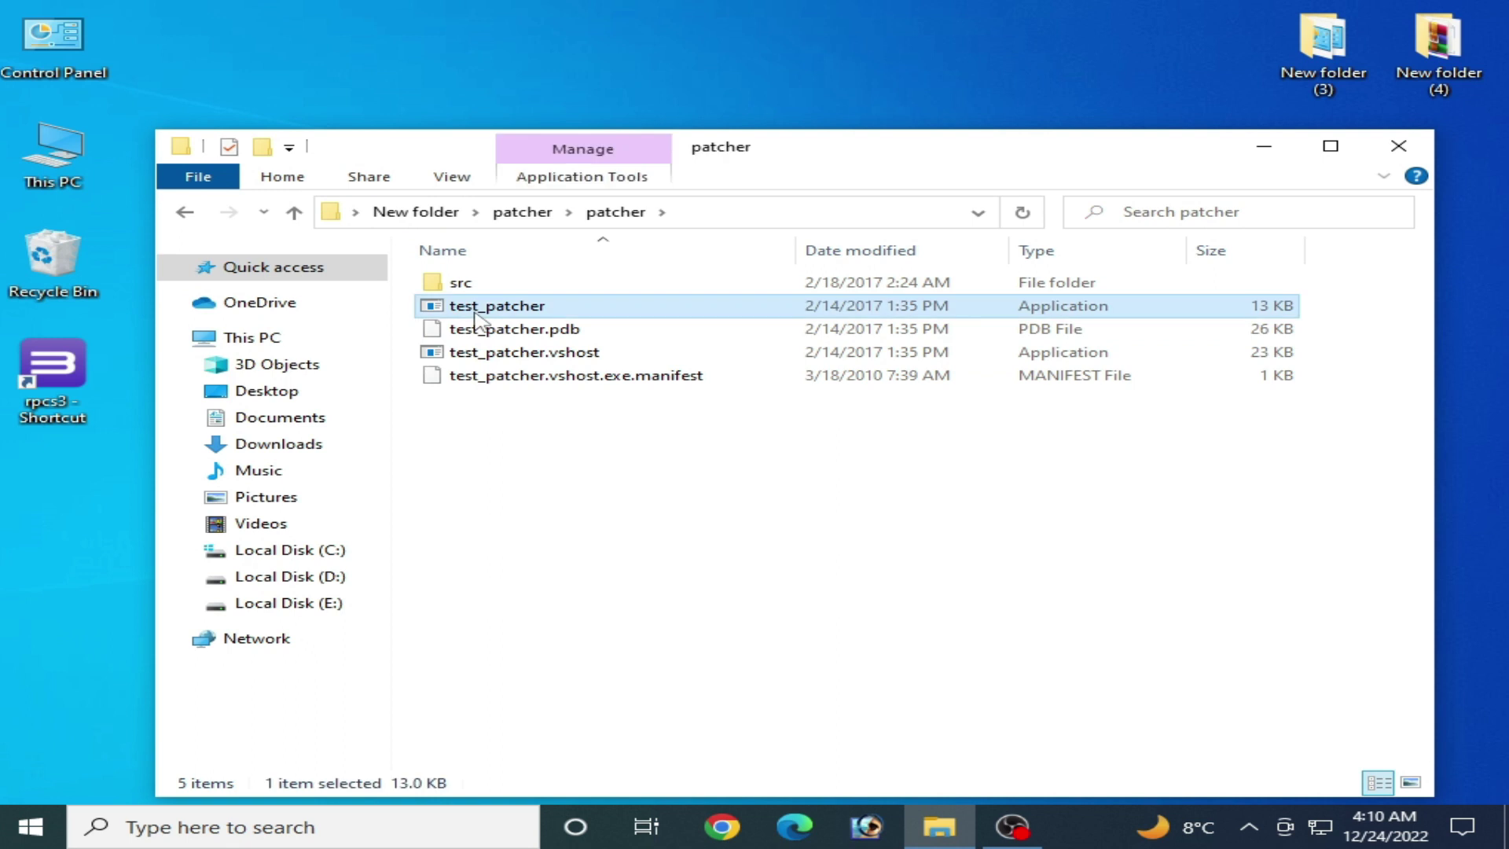
Step: Select the Digimon All-Star Rumble disc image from the Desktop folder as the ISO
left_click(546, 251)
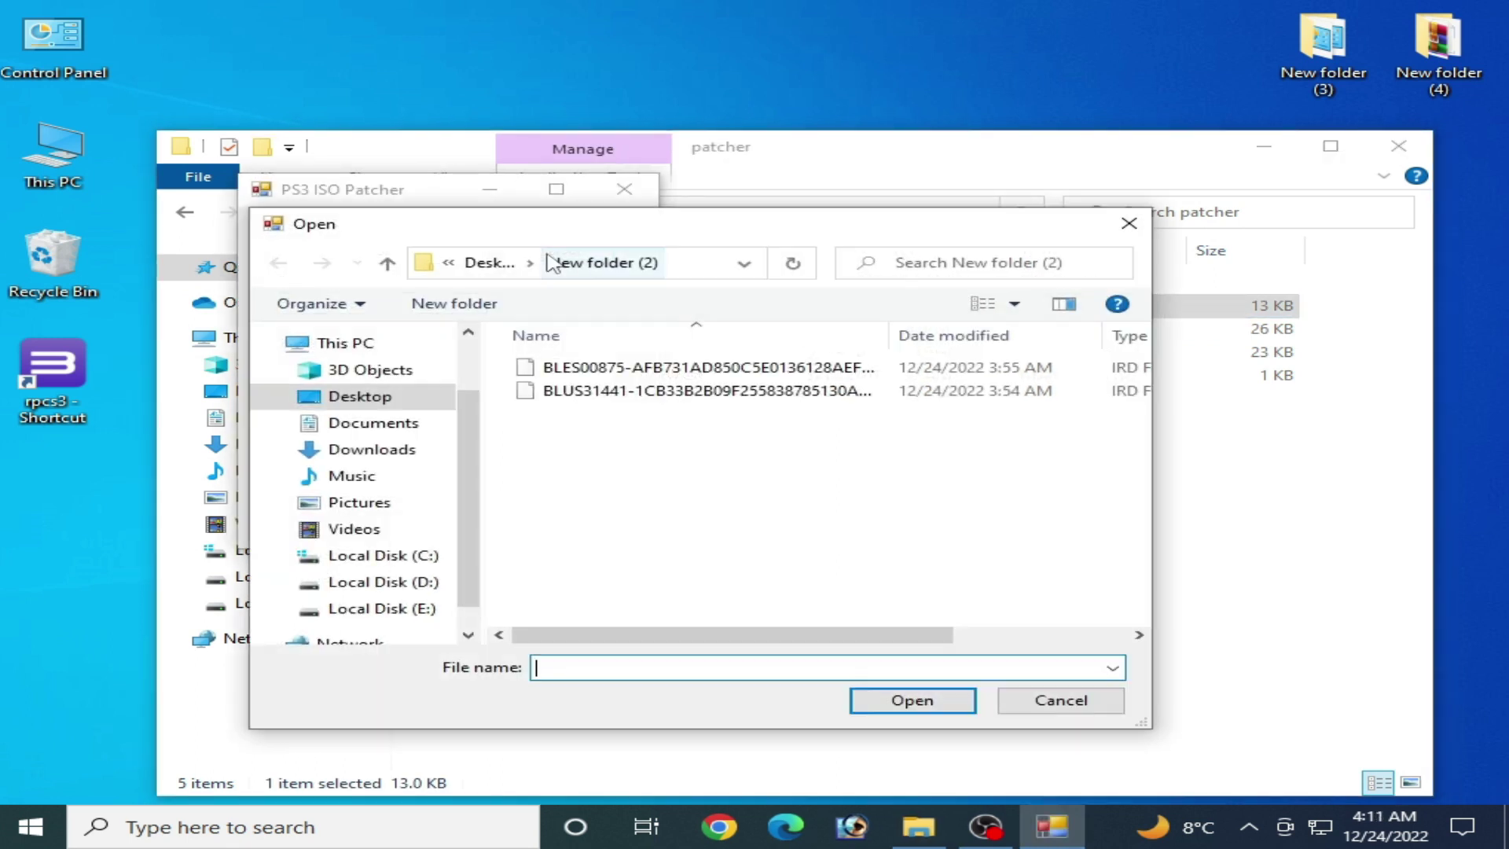
left_click(368, 407)
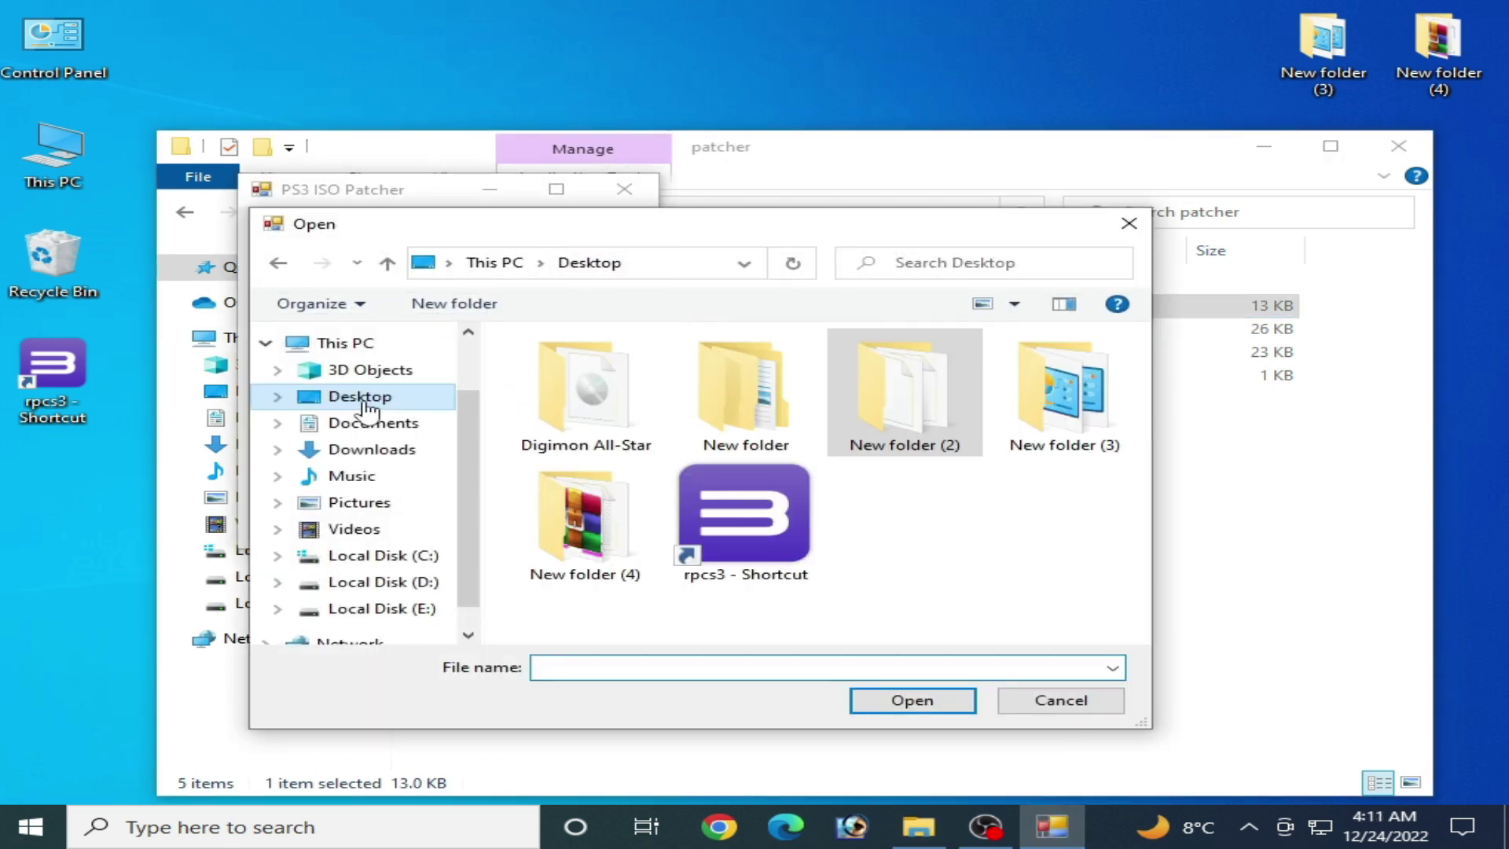
double_click(646, 427)
double_click(591, 393)
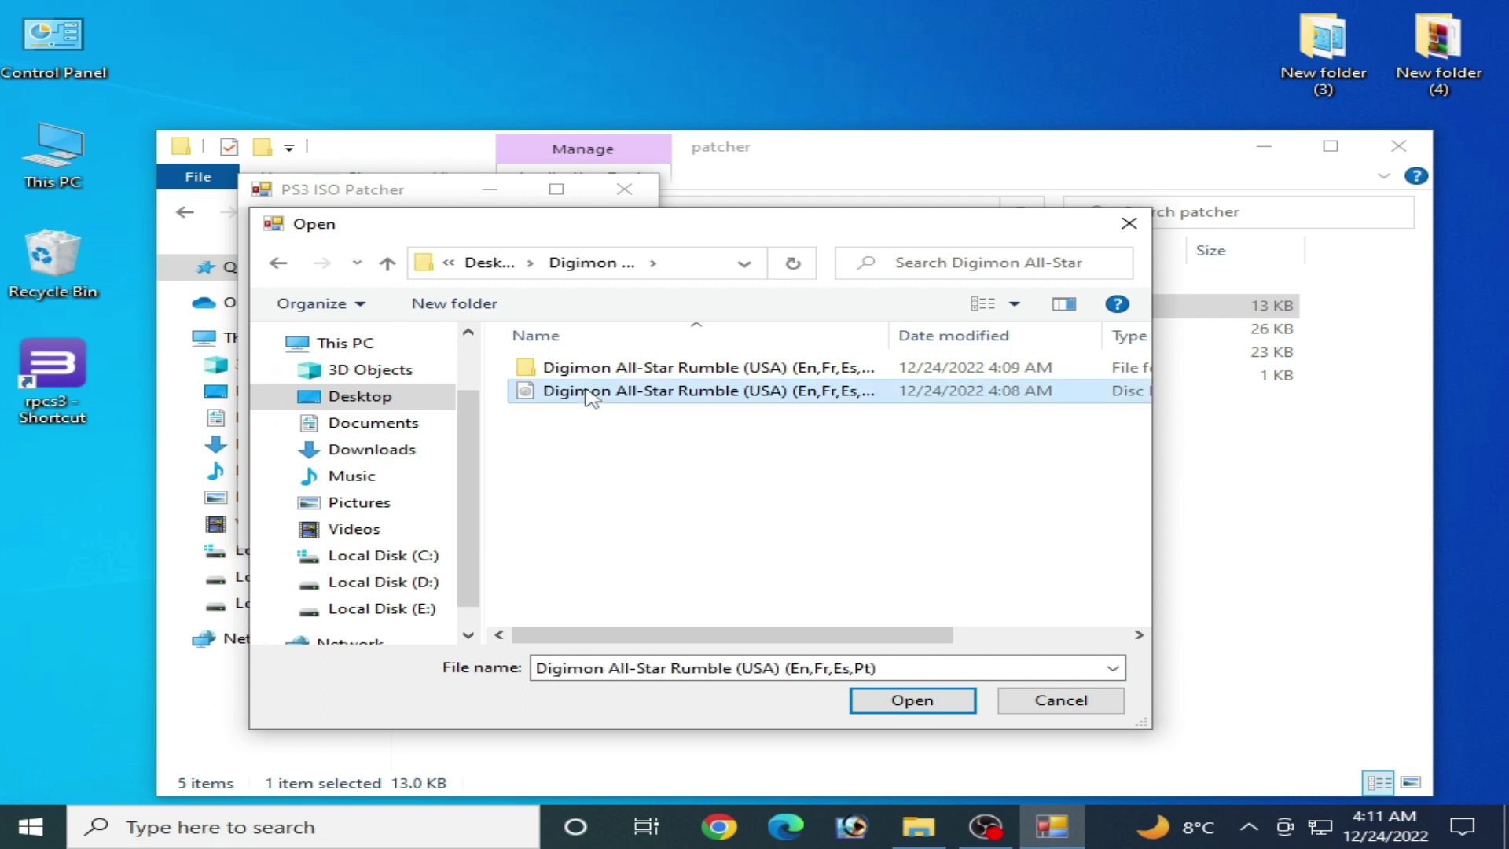
Step: Select the BLUS31441 IRD from New folder (2), patch the ISO and close the patcher
left_click(540, 316)
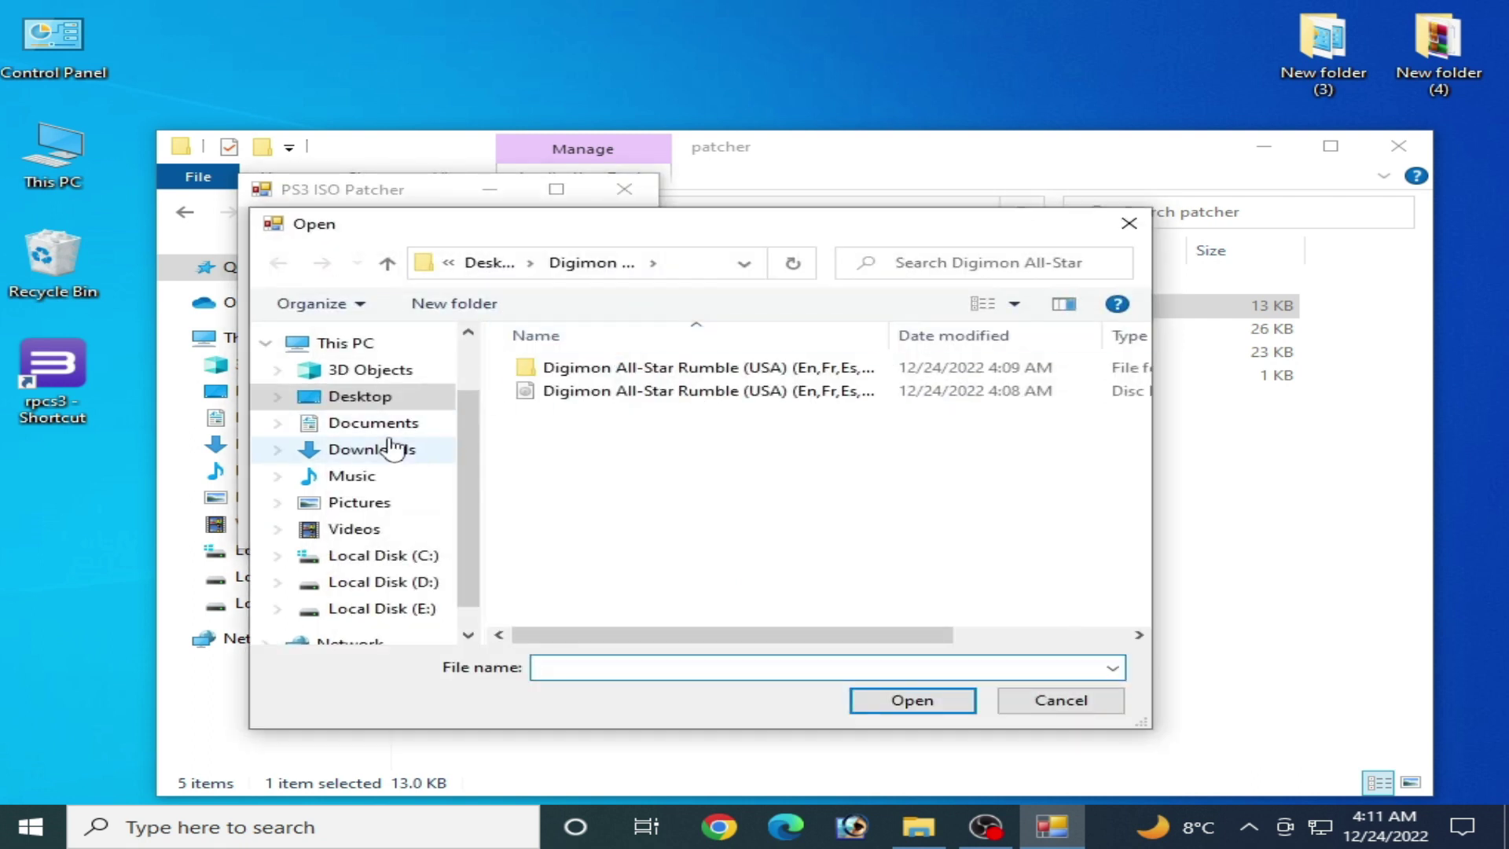
left_click(378, 408)
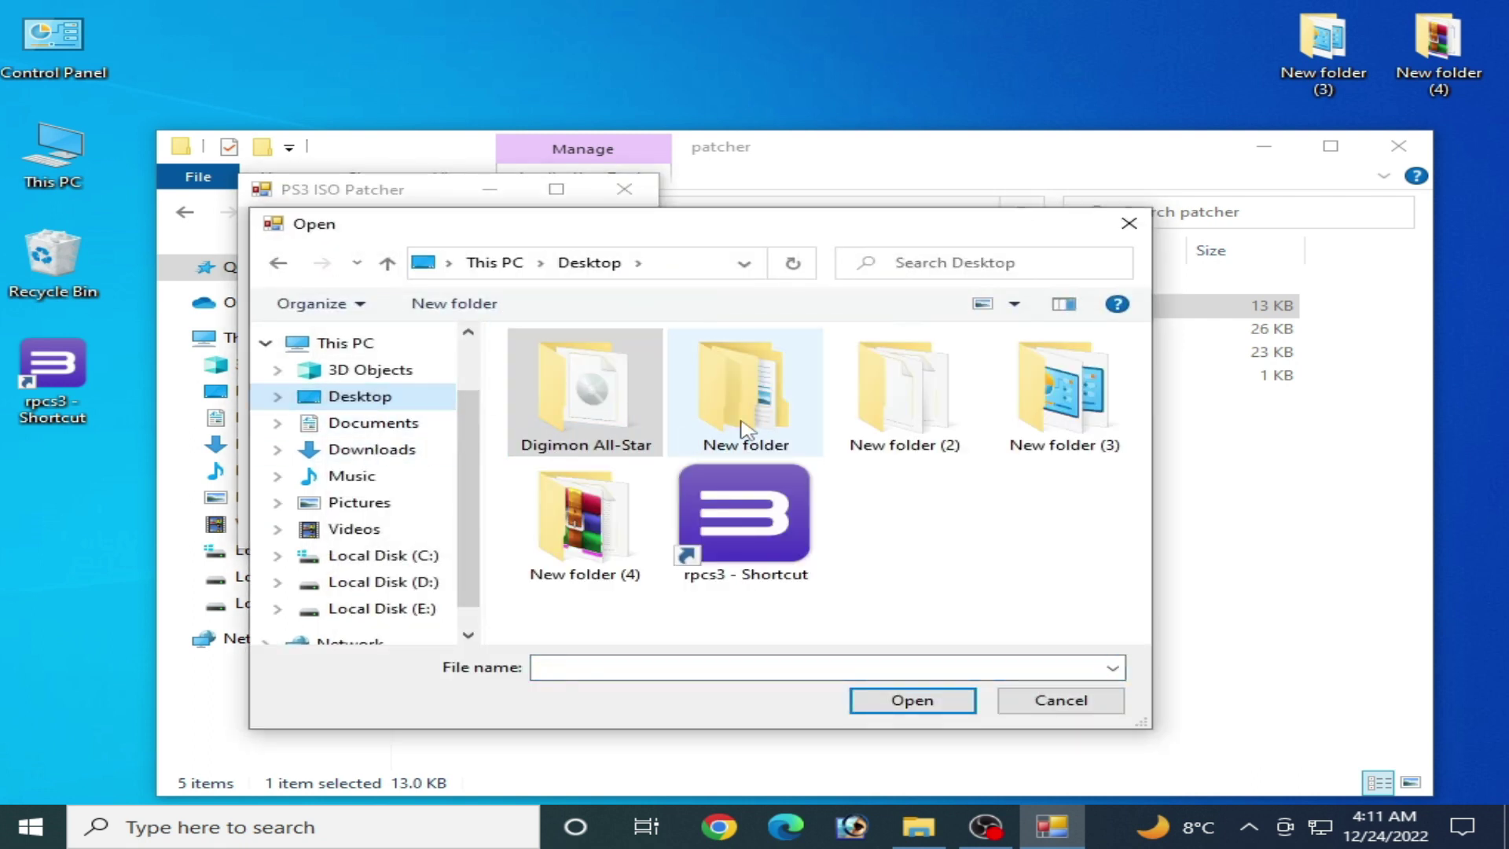
left_click(1003, 425)
double_click(906, 433)
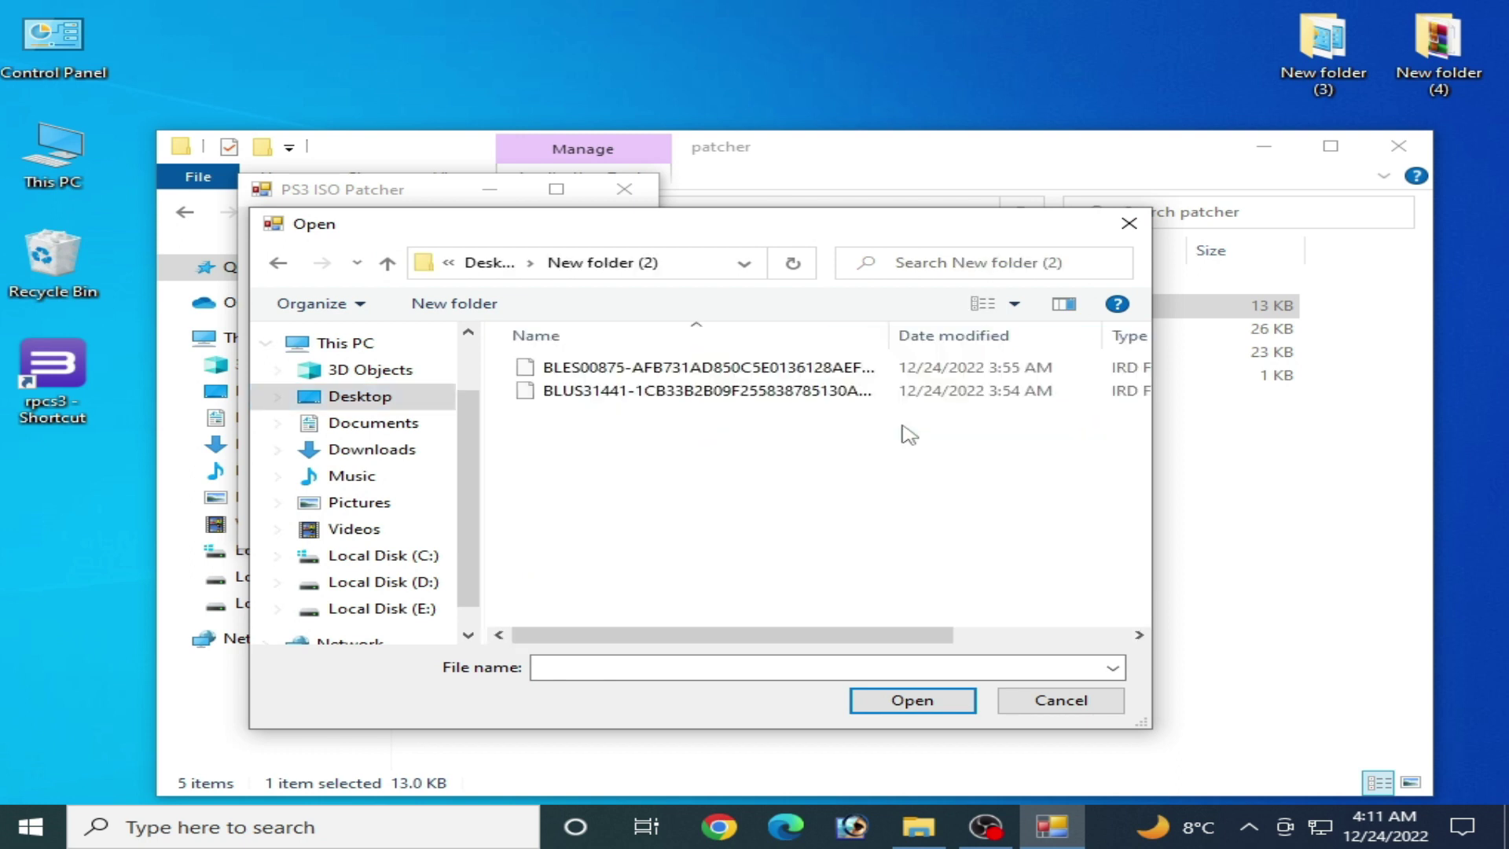
left_click(637, 400)
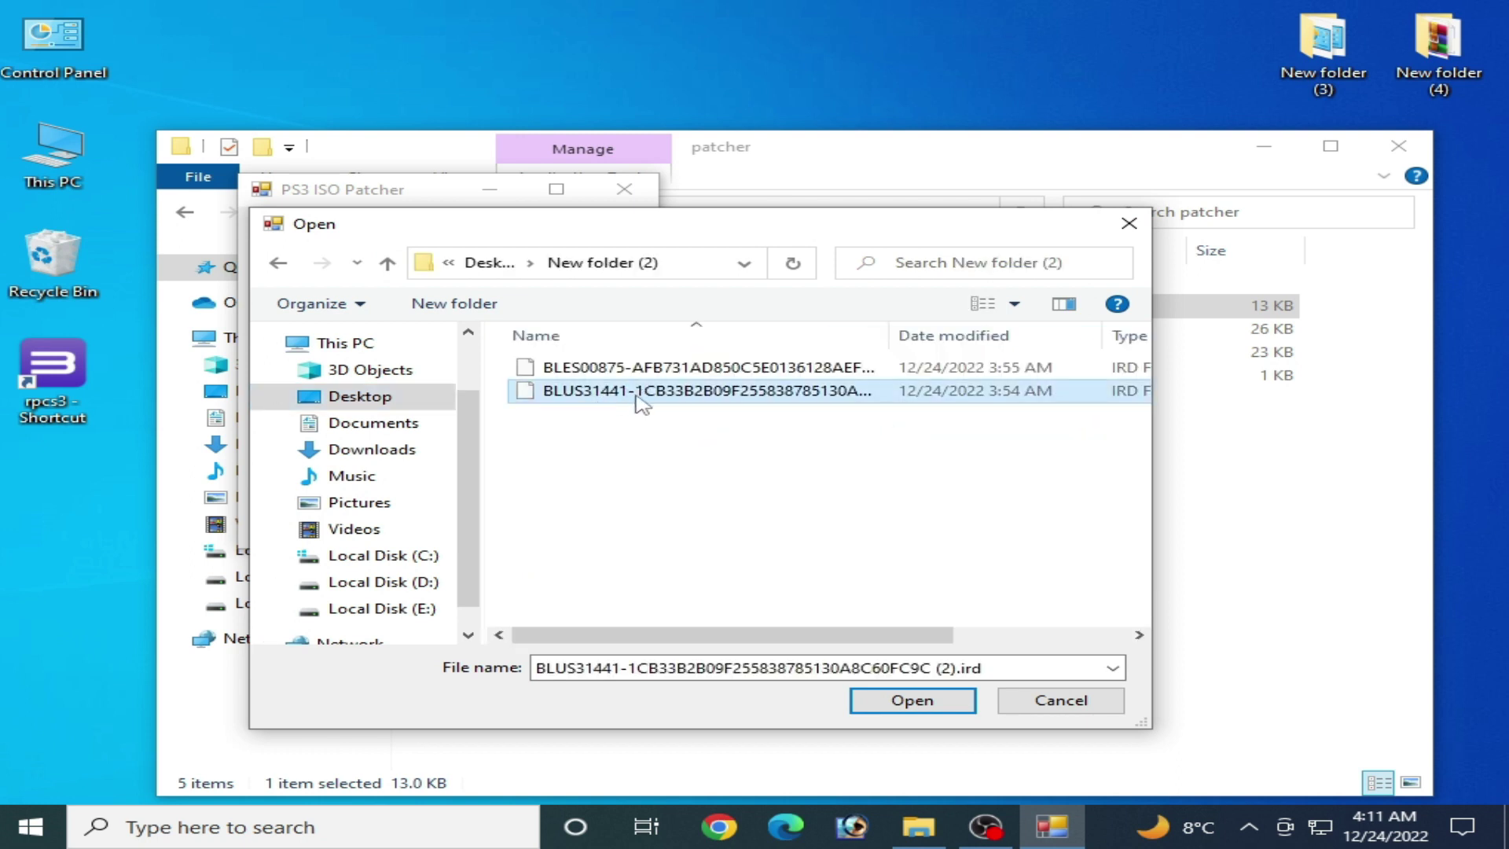
left_click(855, 702)
left_click(446, 527)
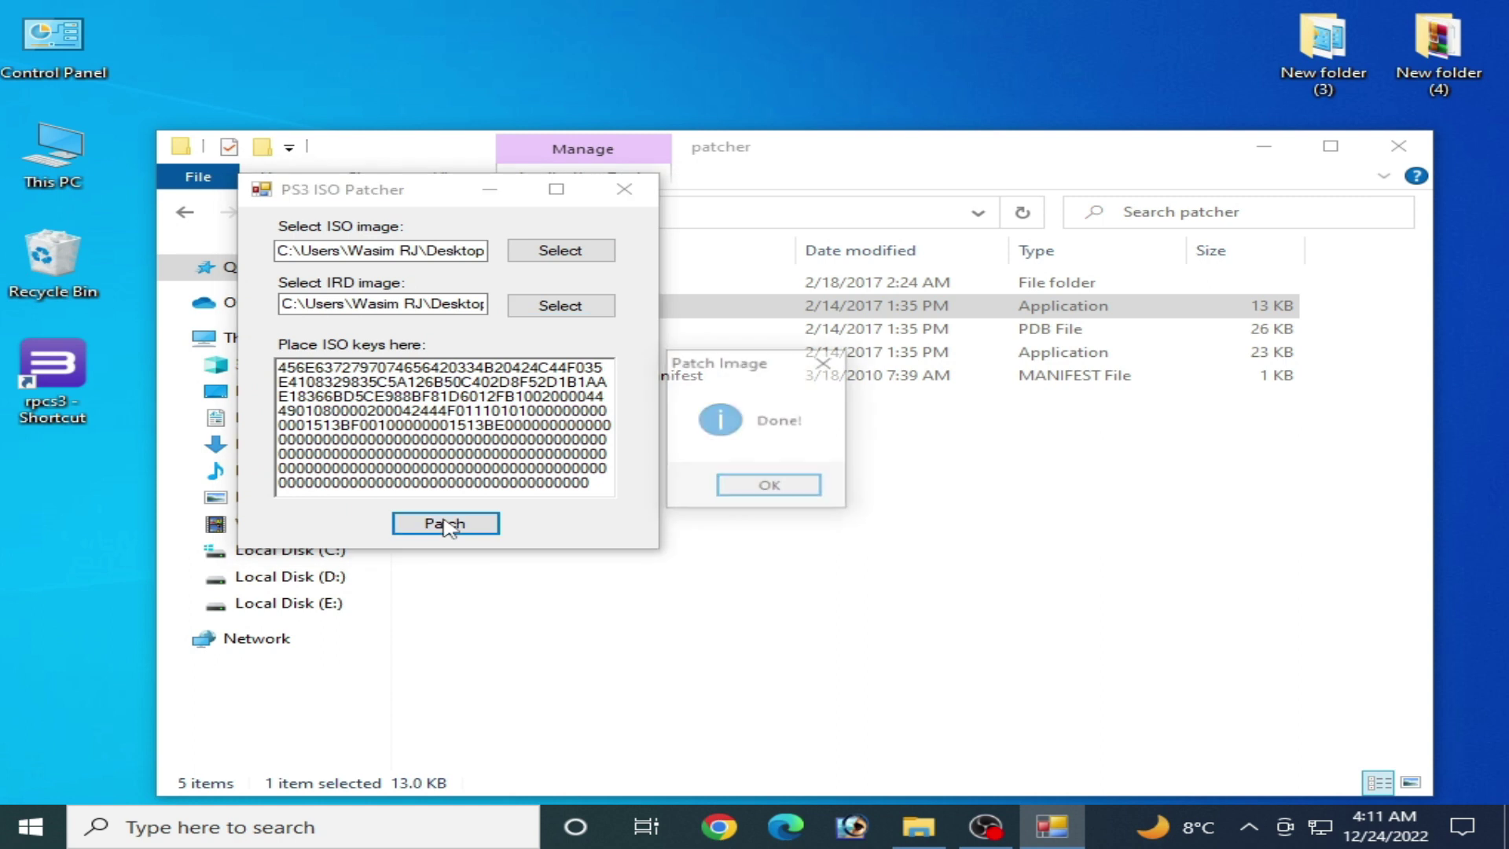
left_click(770, 487)
left_click(614, 193)
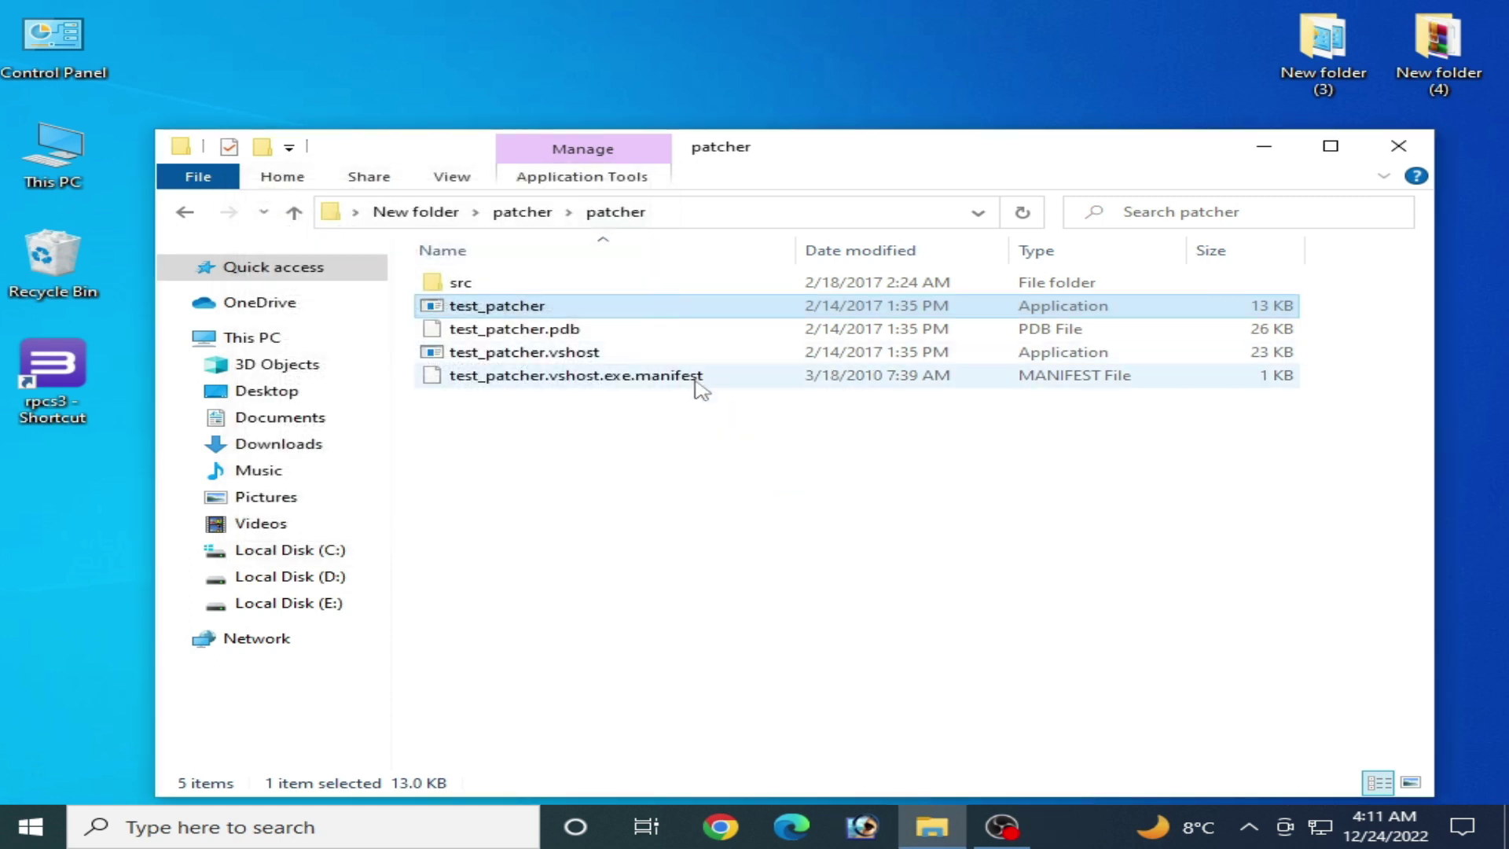
Step: Go back up to New folder and launch IsoTools from the 3k3y folder
left_click(189, 216)
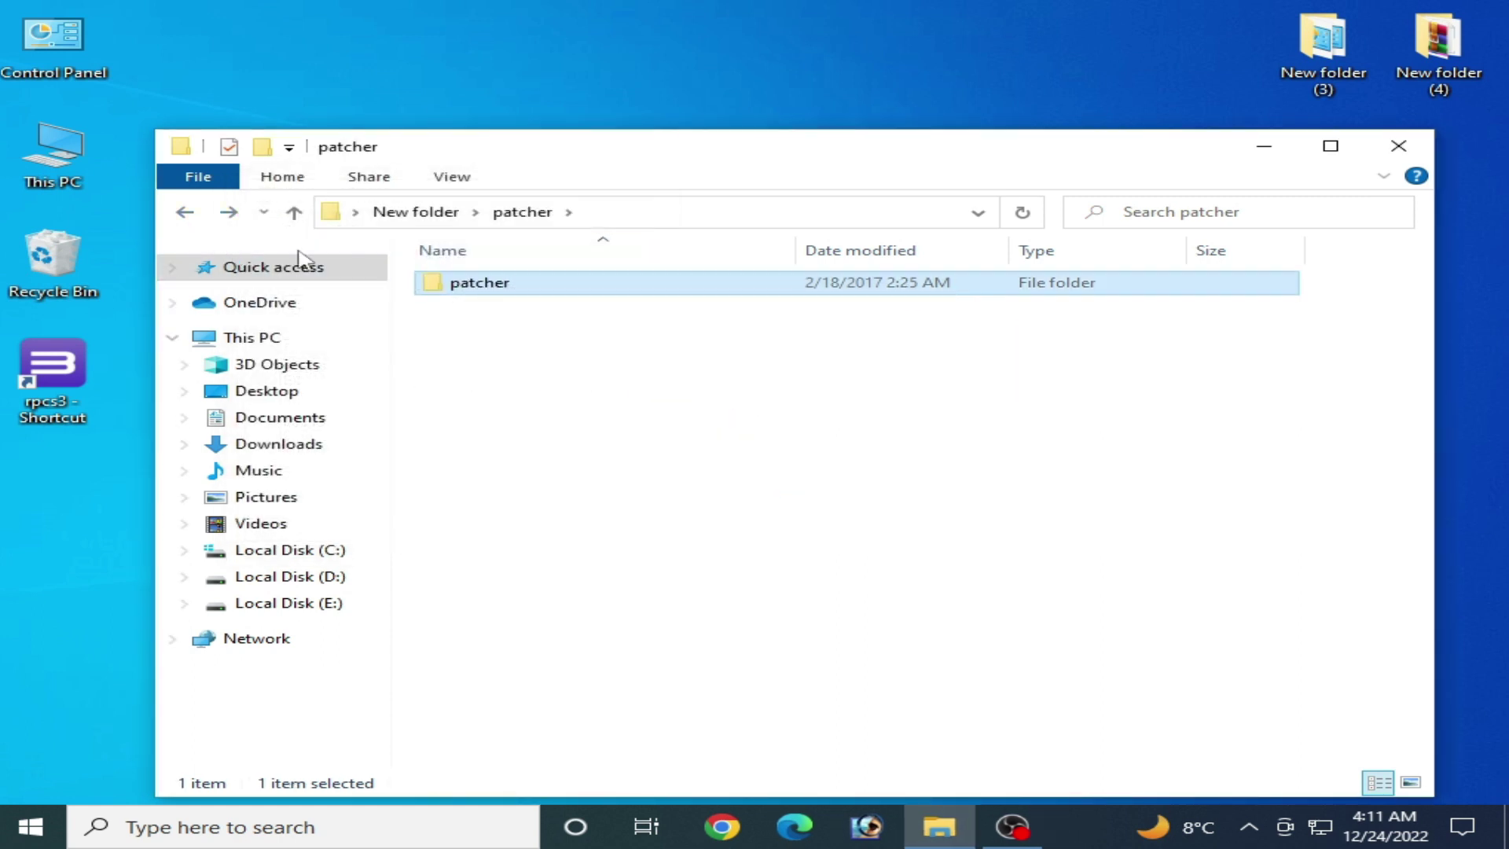
left_click(183, 215)
double_click(455, 288)
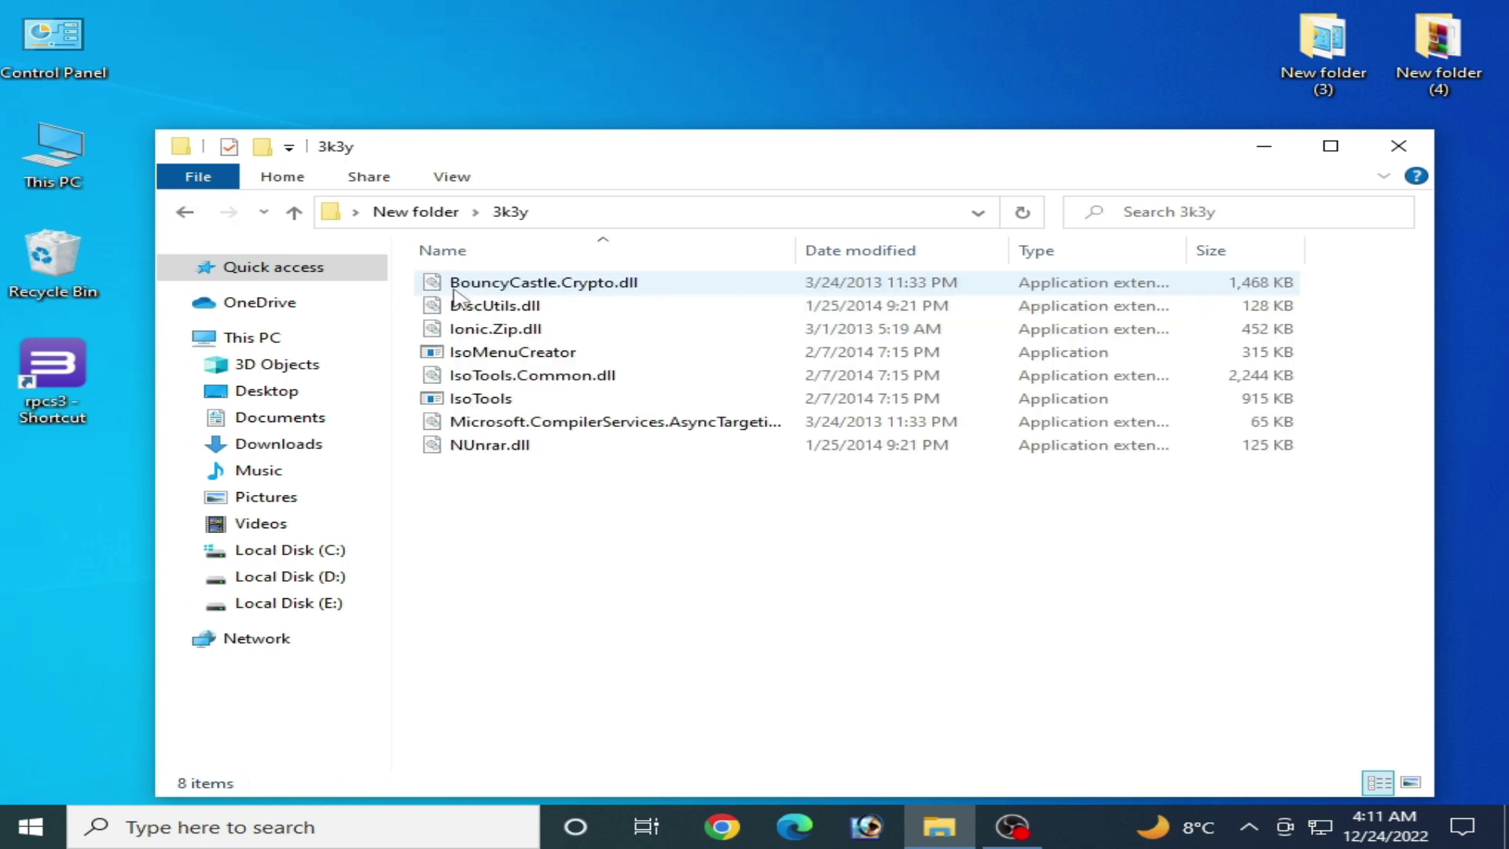
double_click(475, 402)
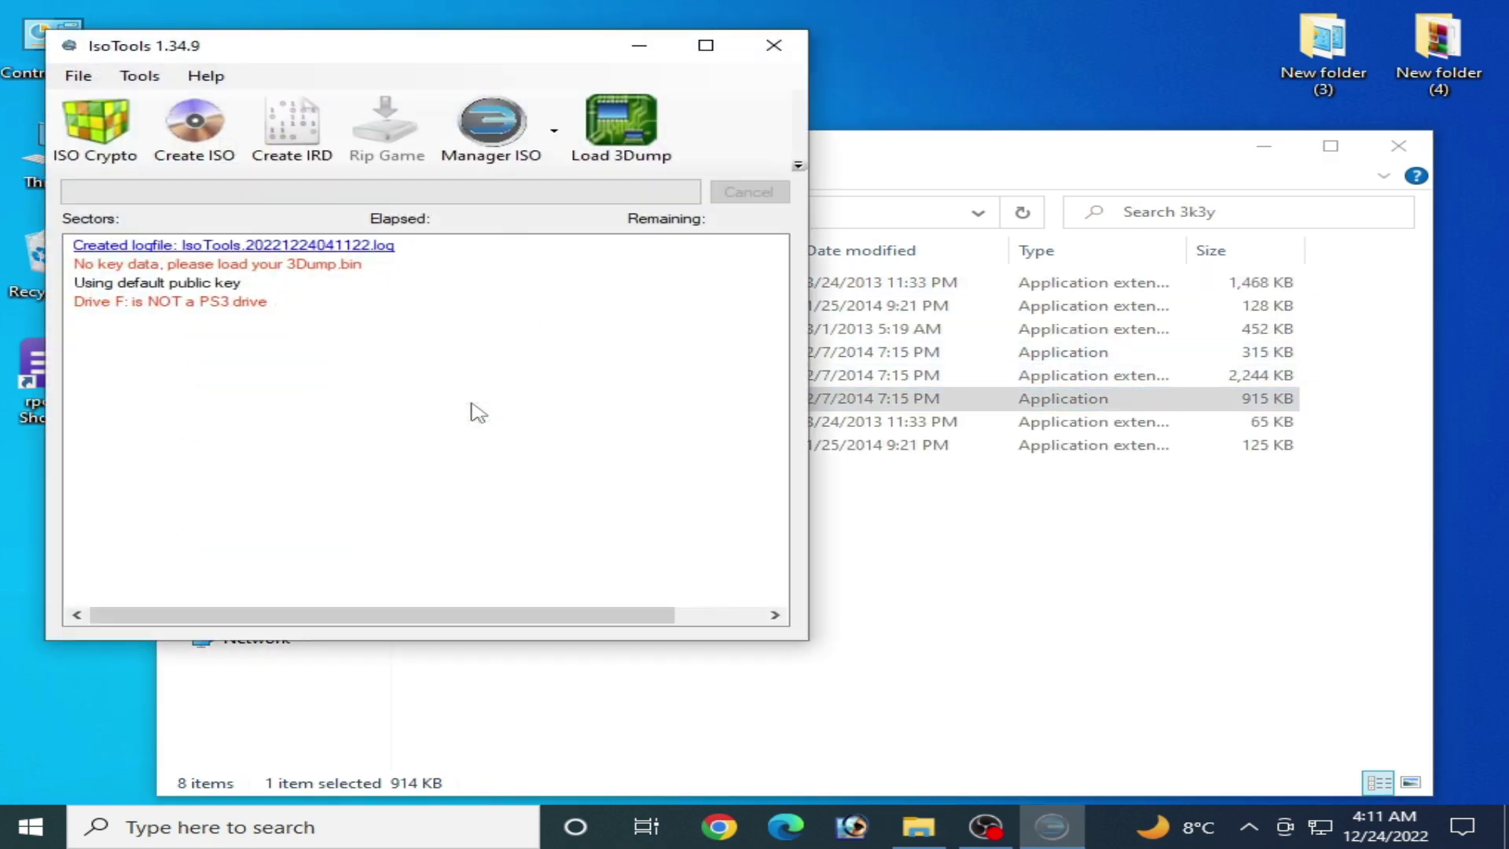
Step: Use ISO Crypto to start decrypting the patched Digimon All-Star Rumble ISO
left_click(107, 148)
left_click(443, 252)
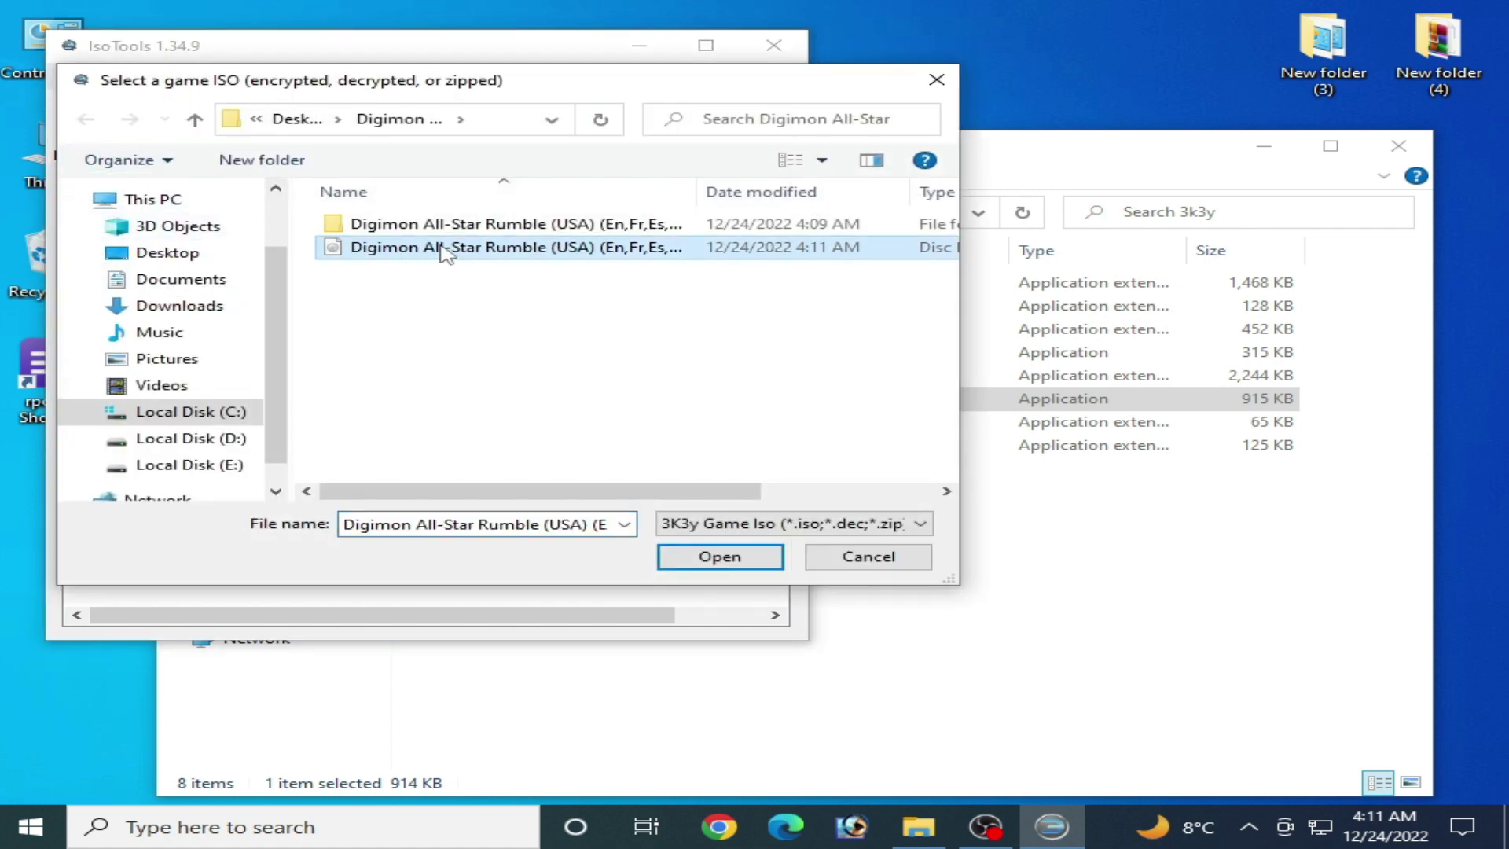
left_click(719, 556)
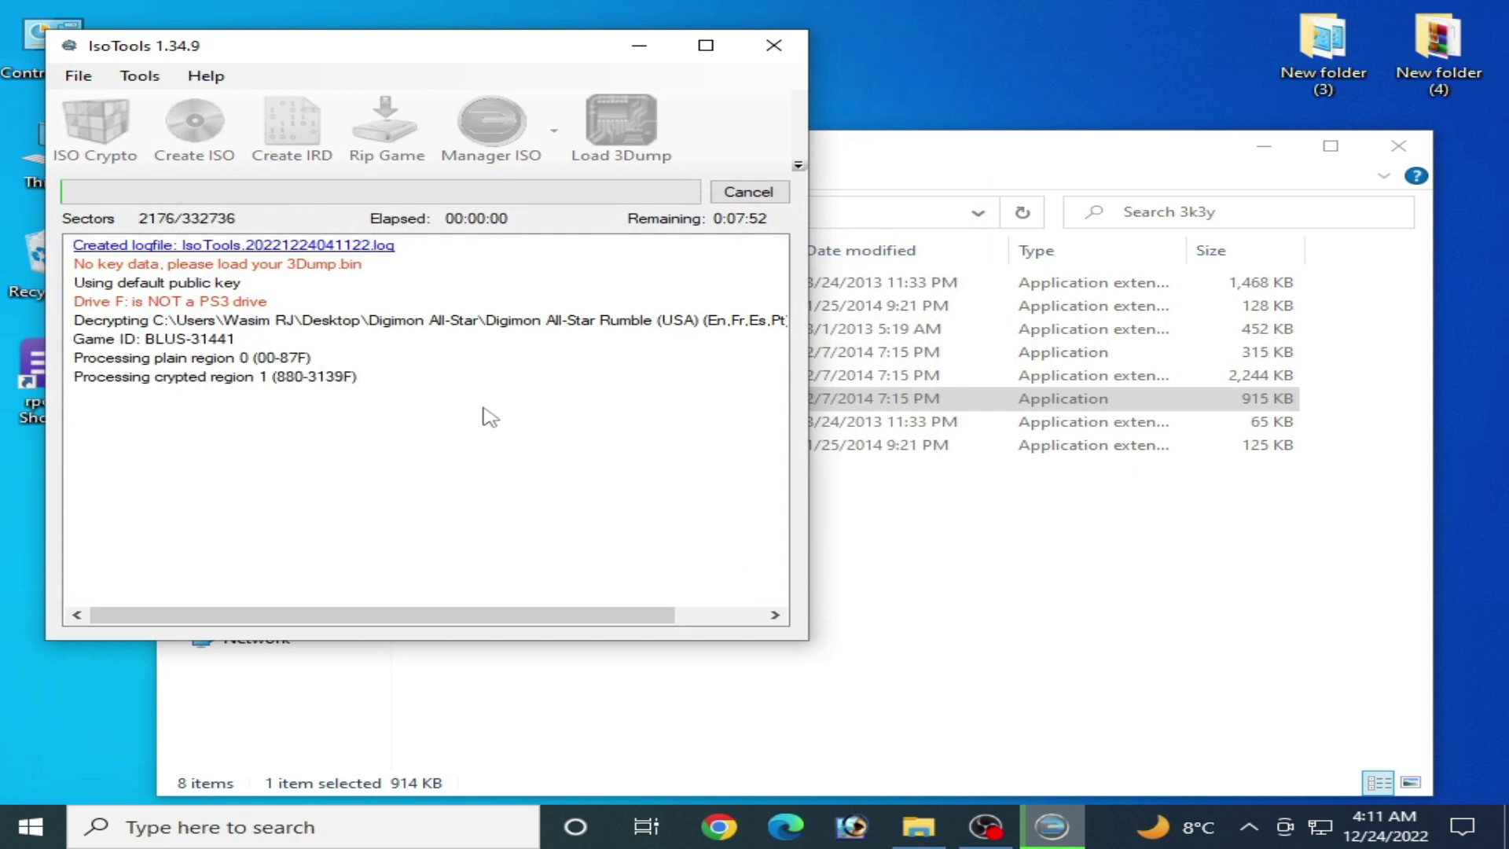